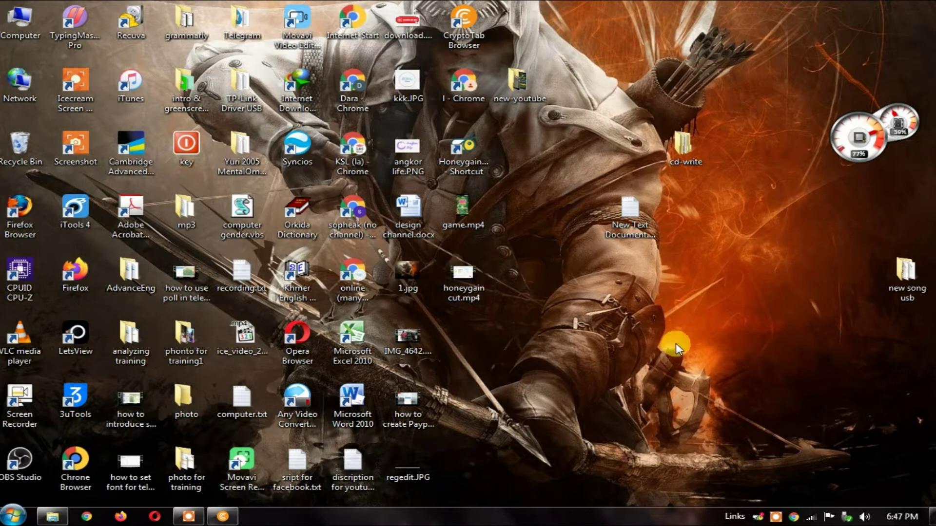
Bring up the Honeygain dashboard in the browser at full size and examine the current balance and 30-day traffic chart
{"action": "mouse_move", "coordinate": [224, 521]}
{"action": "left_click", "coordinate": [225, 520]}
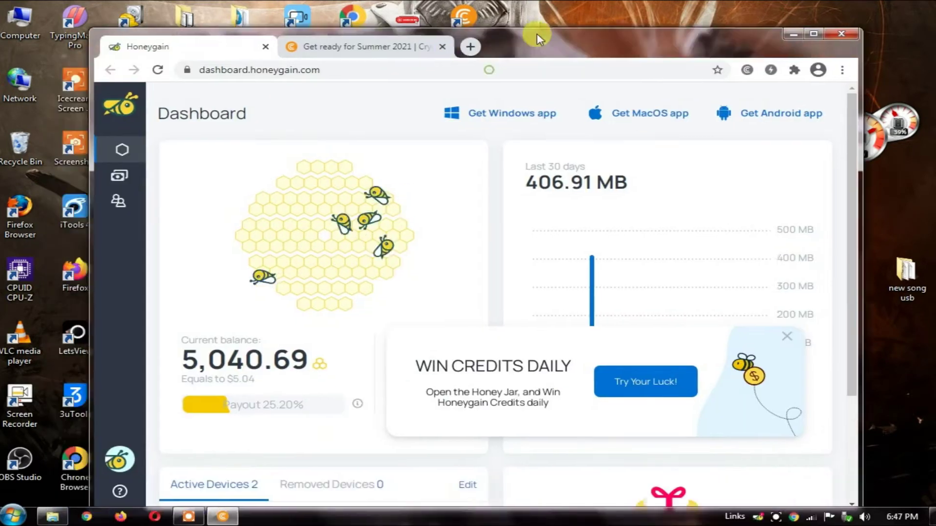
{"action": "double_click", "coordinate": [537, 33]}
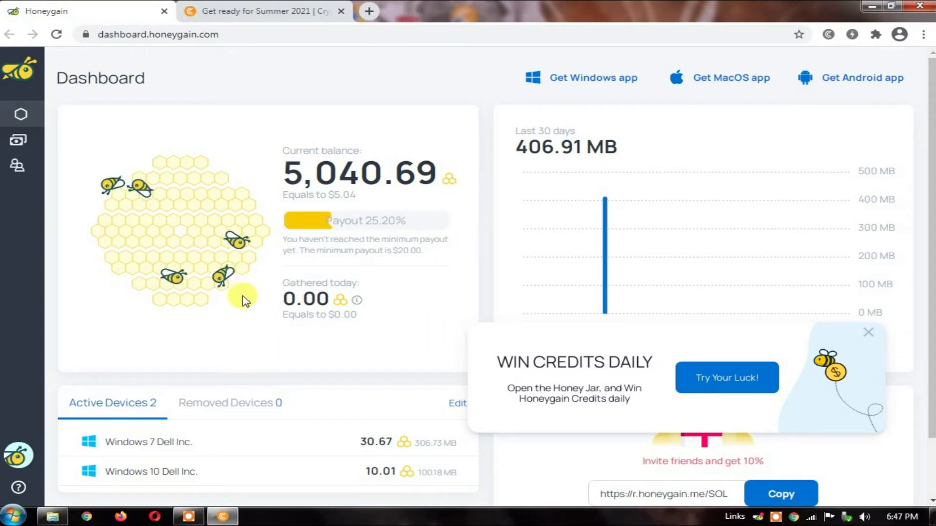
{"action": "mouse_move", "coordinate": [631, 203]}
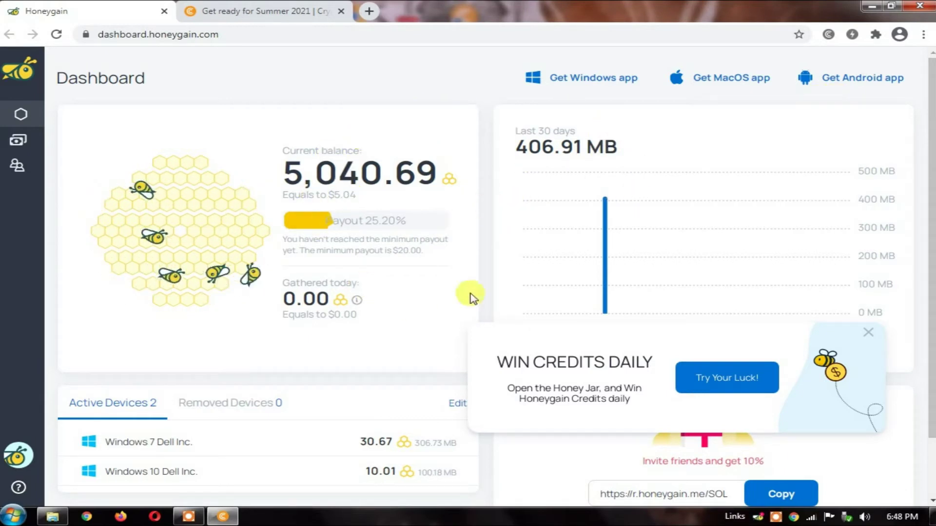
{"action": "mouse_move", "coordinate": [517, 252]}
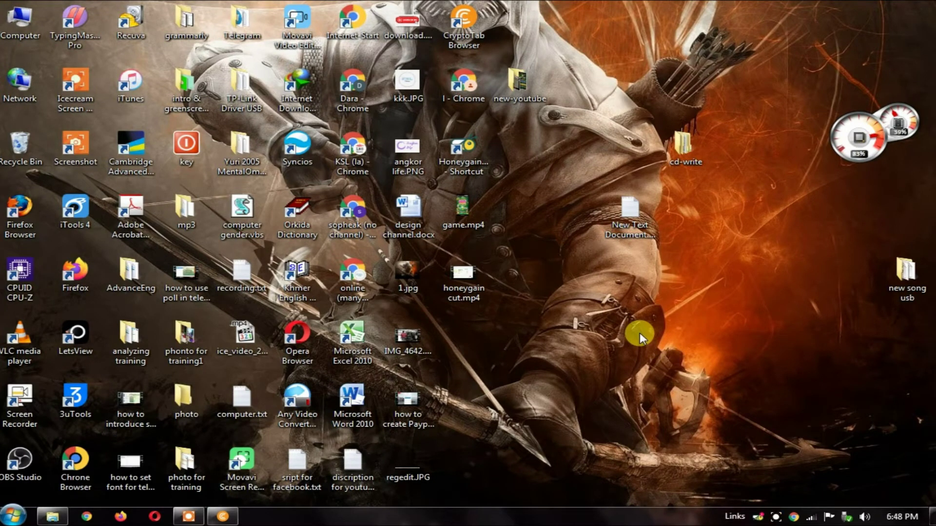
Look through the Downloads folder, including its Programs and Telegram Desktop subfolders, for the Honeygain installer
{"action": "key", "text": "super+e"}
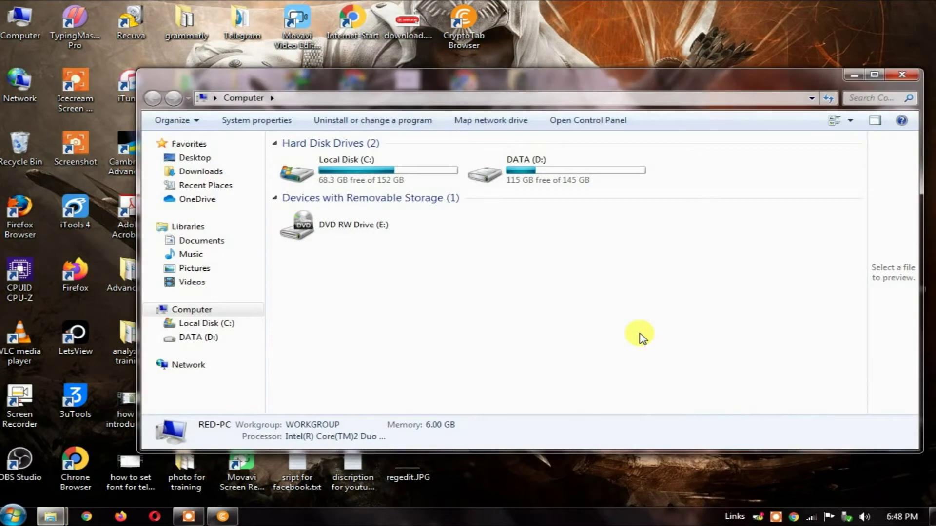
{"action": "left_click", "coordinate": [211, 172]}
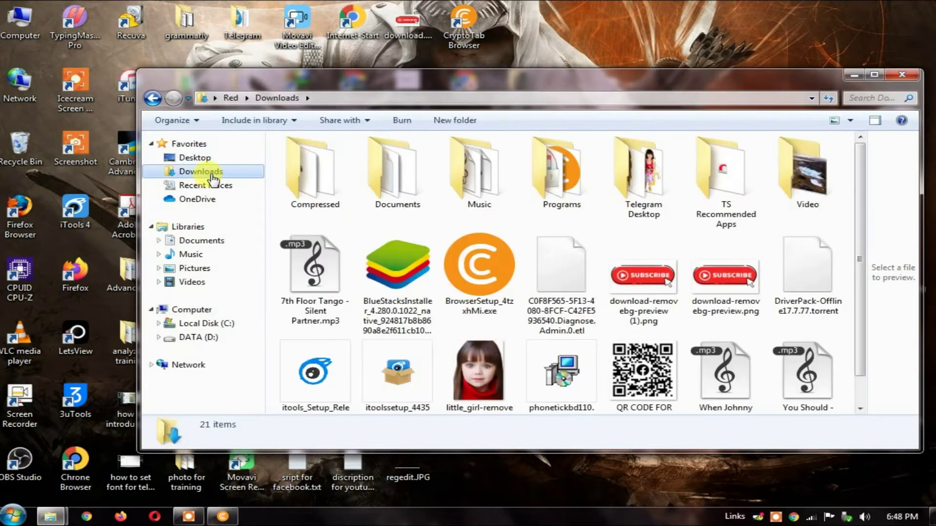
{"action": "left_click", "coordinate": [557, 187]}
{"action": "double_click", "coordinate": [557, 186]}
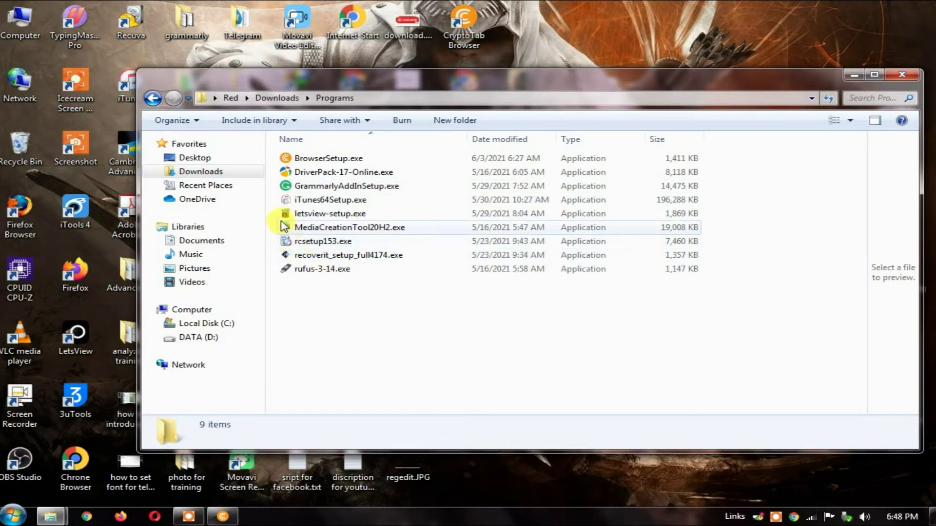
{"action": "left_click", "coordinate": [152, 97]}
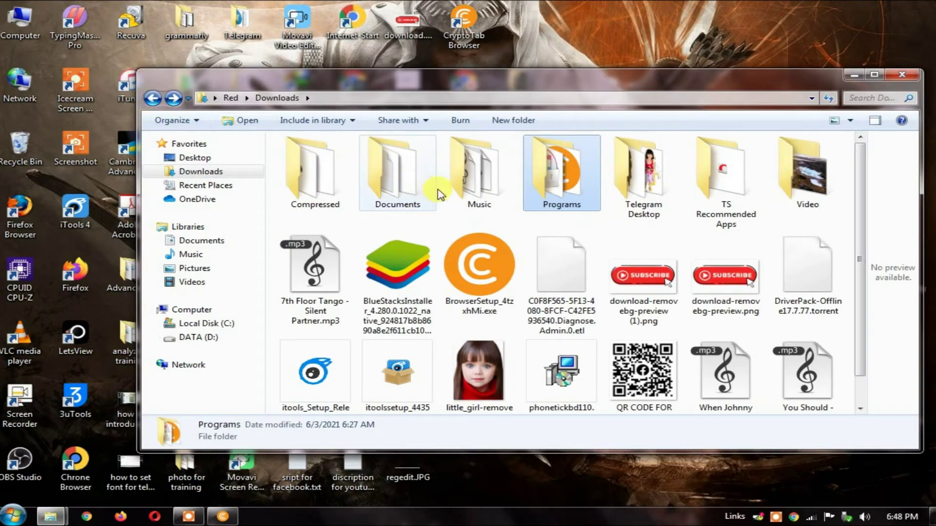
{"action": "double_click", "coordinate": [633, 198]}
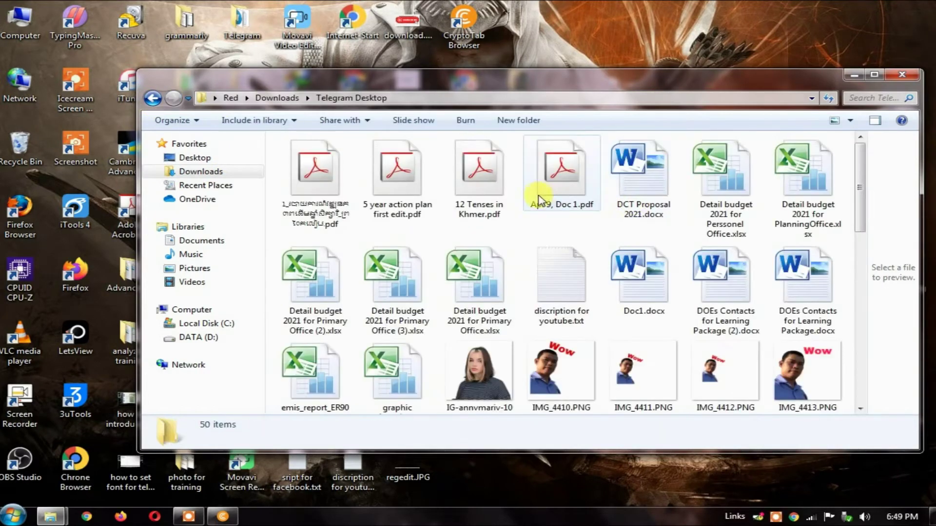
{"action": "scroll", "coordinate": [543, 229], "scroll_direction": "down", "scroll_amount": 10}
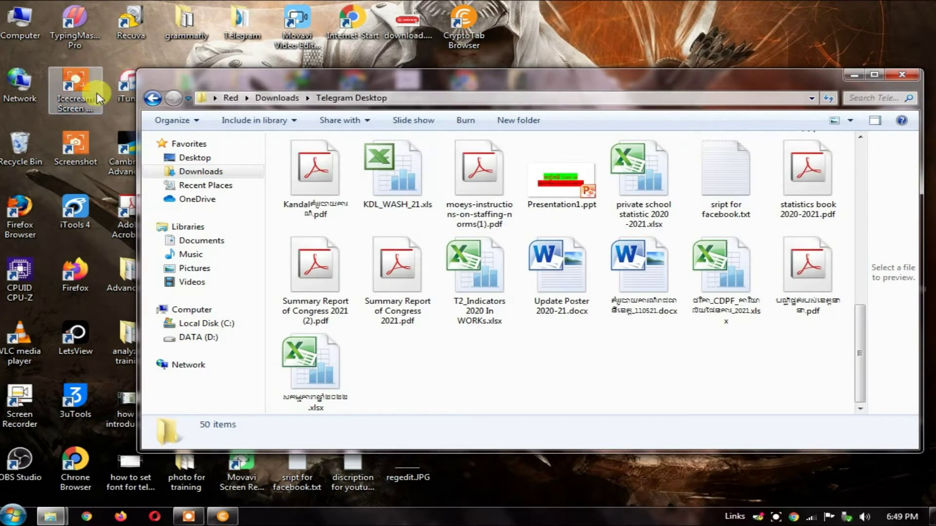
{"action": "left_click", "coordinate": [153, 97]}
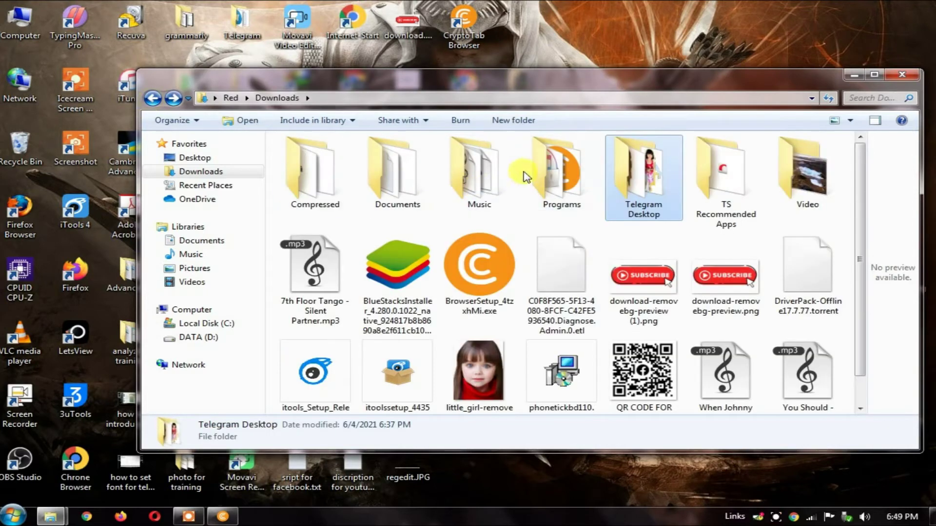
{"action": "scroll", "coordinate": [449, 241], "scroll_direction": "down", "scroll_amount": 1}
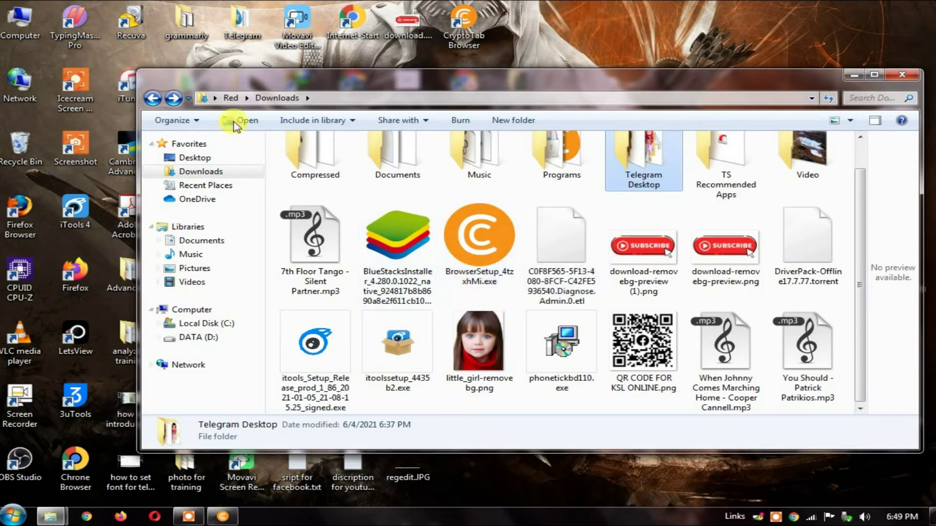
{"action": "left_click", "coordinate": [153, 99]}
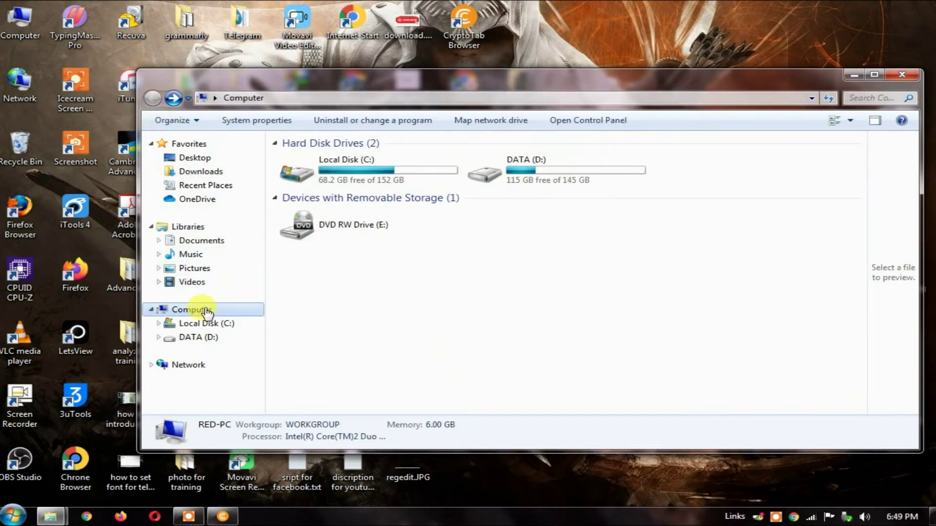
Open the DATA (D:) drive, where Honeygain.exe is stored, and refresh the folder view
{"action": "left_click", "coordinate": [215, 338]}
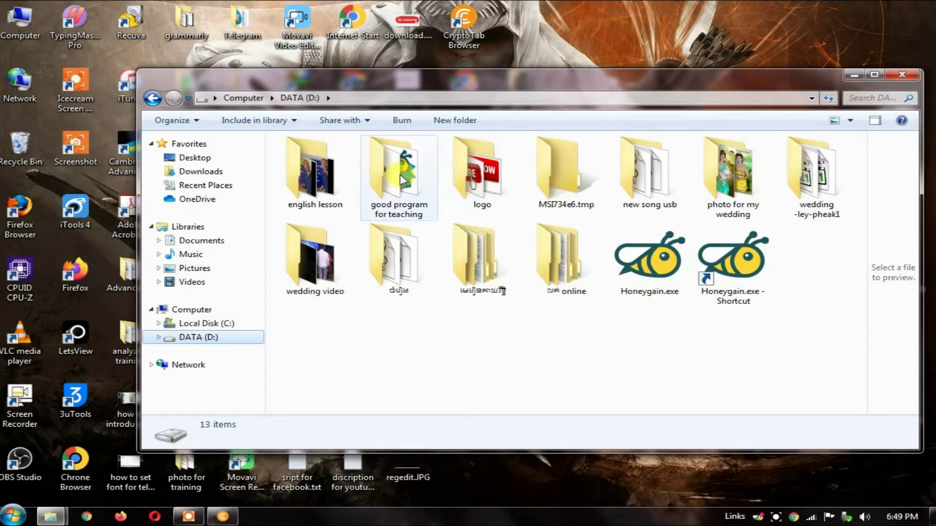
{"action": "mouse_move", "coordinate": [401, 181]}
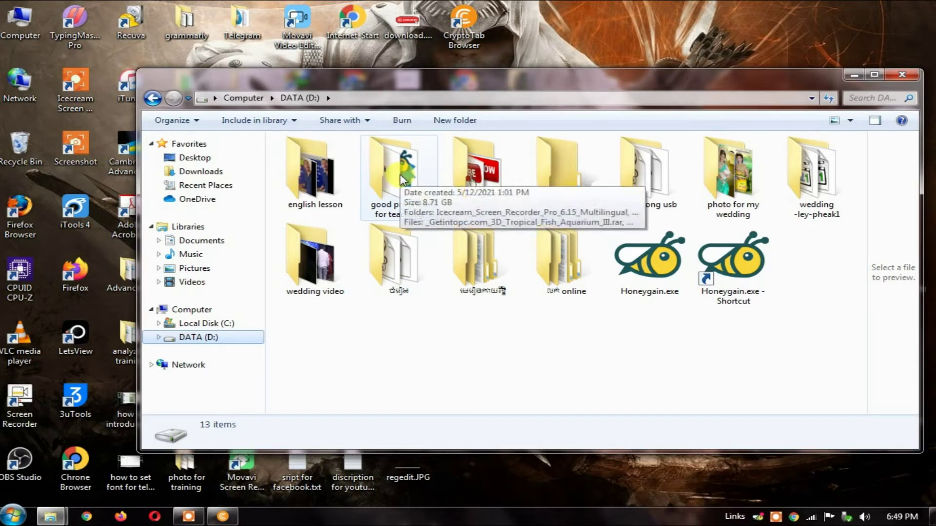
{"action": "left_click", "coordinate": [668, 263]}
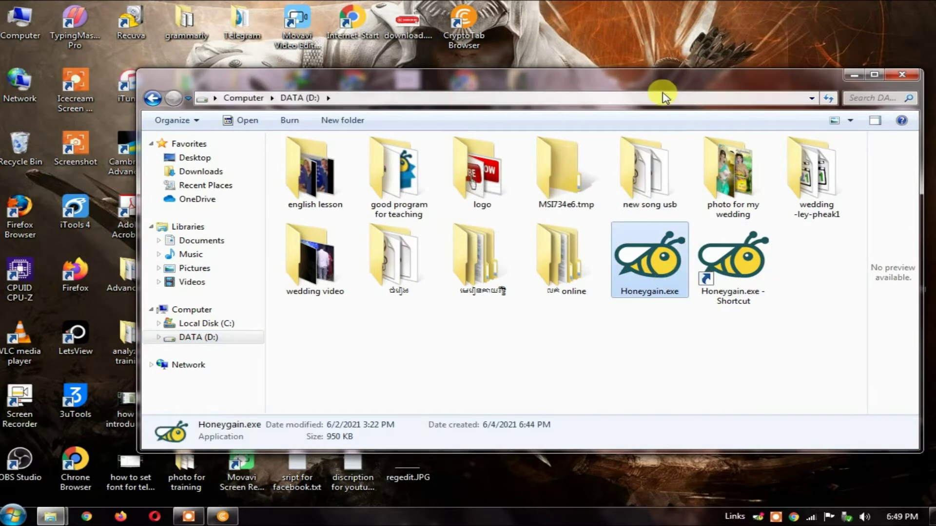
{"action": "left_click_drag", "start_coordinate": [663, 78], "coordinate": [530, 60]}
{"action": "right_click", "coordinate": [532, 263]}
{"action": "left_click", "coordinate": [491, 336]}
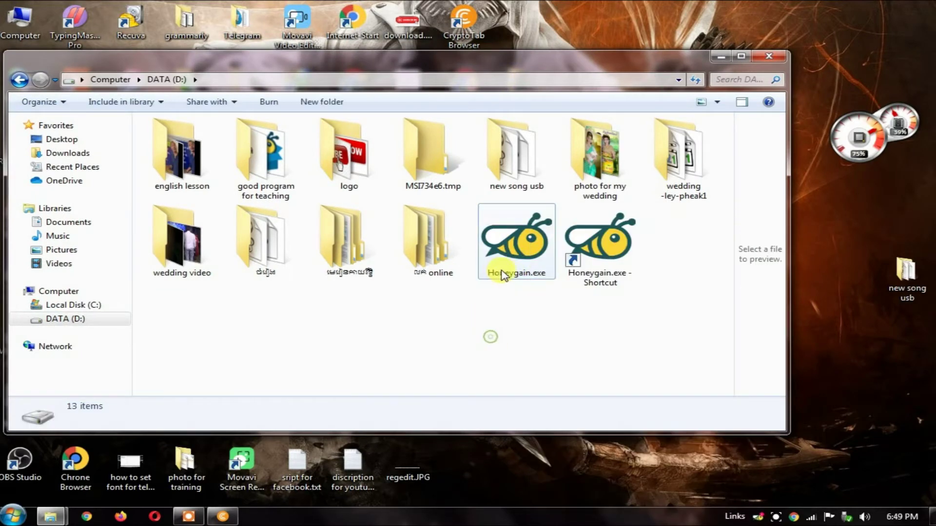
{"action": "left_click", "coordinate": [504, 275]}
{"action": "right_click", "coordinate": [505, 271]}
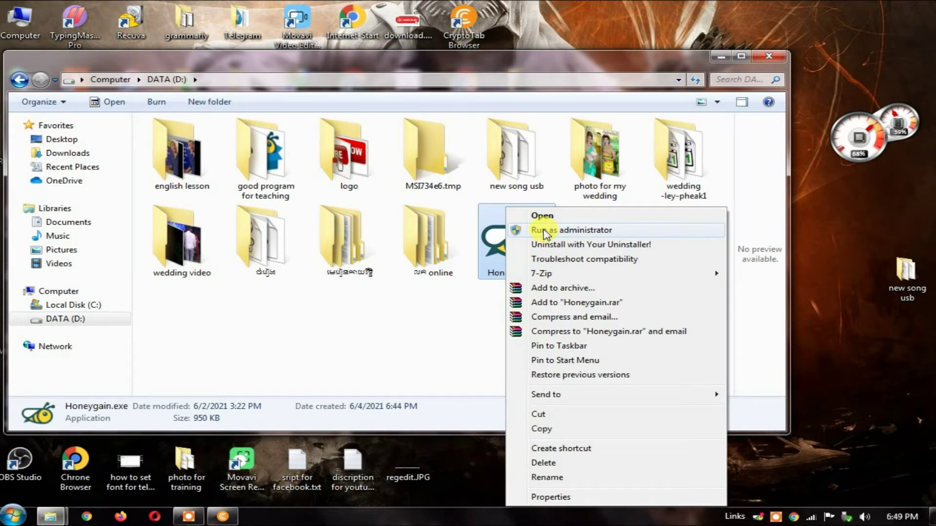
{"action": "left_click", "coordinate": [560, 448]}
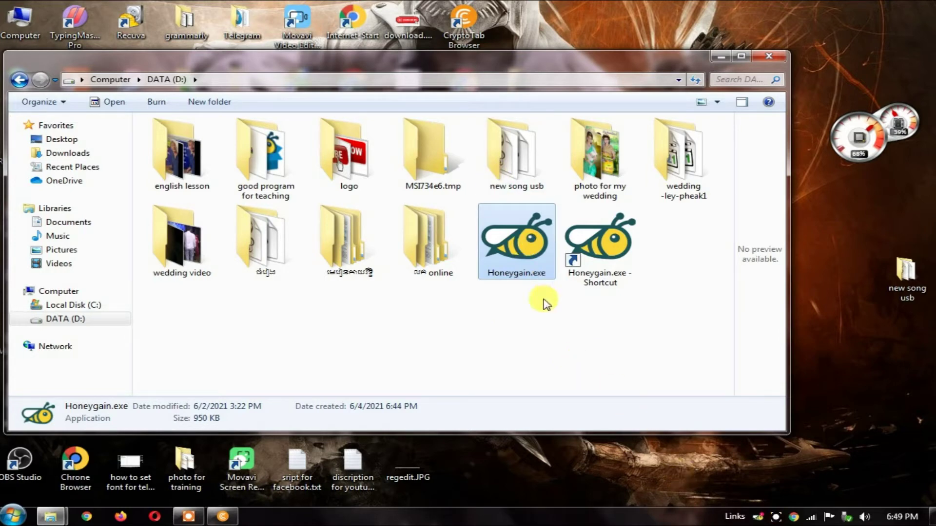
{"action": "right_click", "coordinate": [517, 258]}
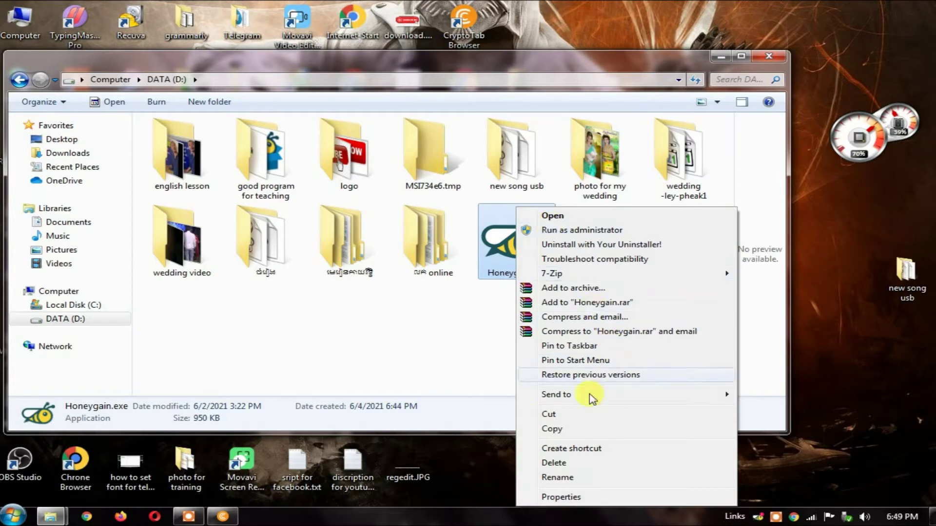
{"action": "key", "text": "s"}
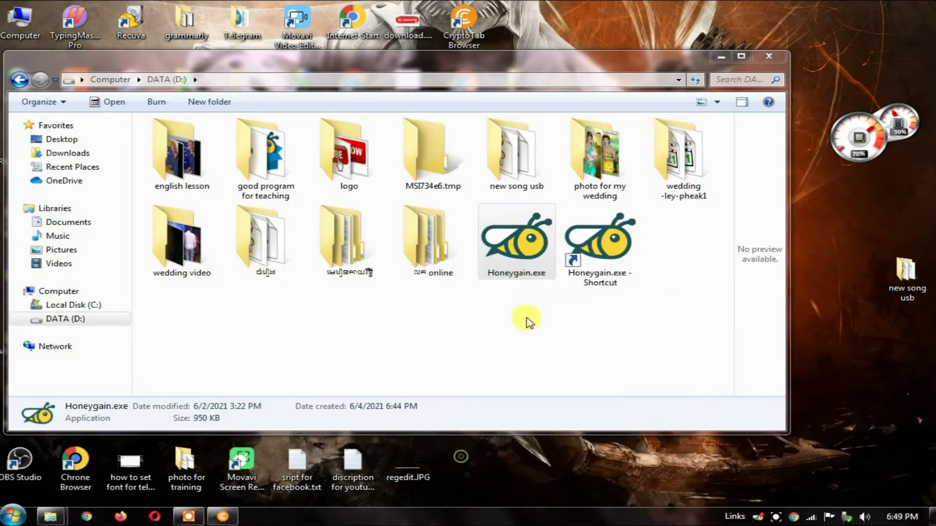
{"action": "right_click", "coordinate": [516, 239]}
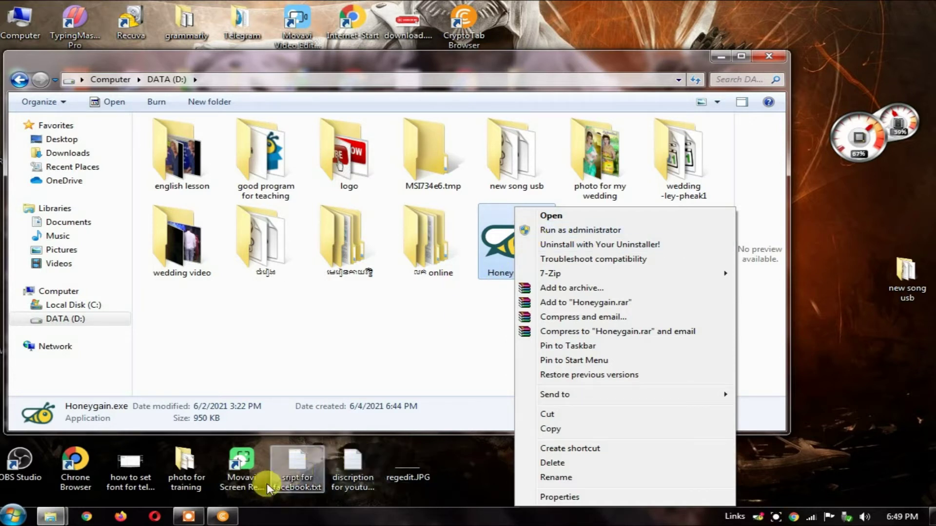
{"action": "left_click", "coordinate": [775, 517]}
{"action": "right_click", "coordinate": [775, 518]}
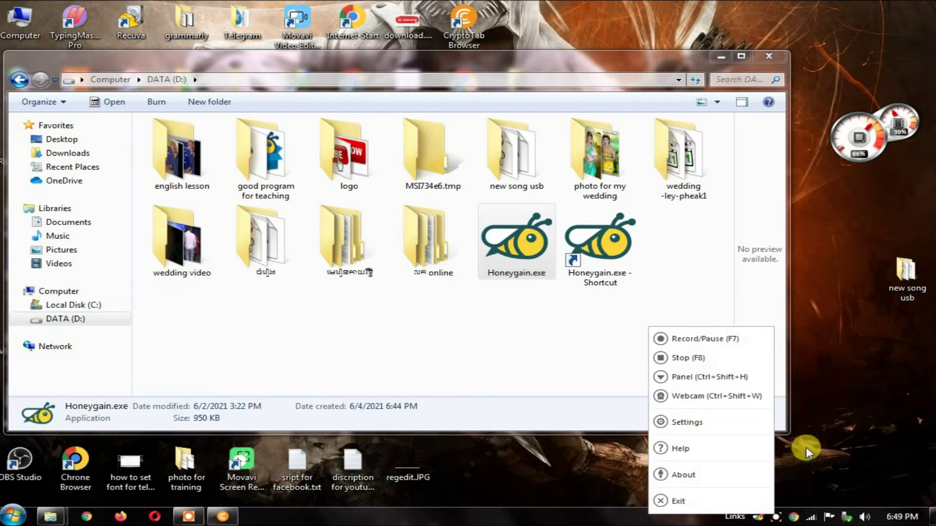
{"action": "left_click", "coordinate": [800, 475]}
{"action": "left_click", "coordinate": [529, 267]}
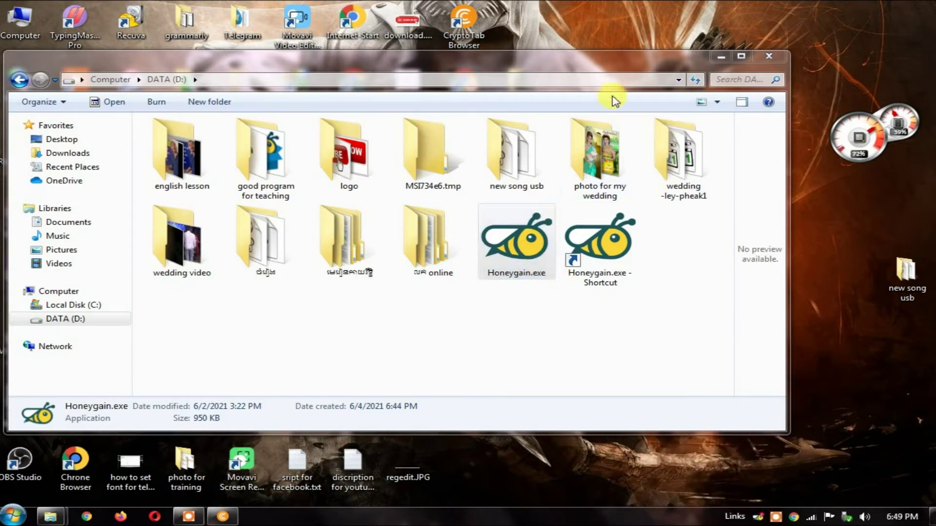
{"action": "left_click", "coordinate": [774, 518]}
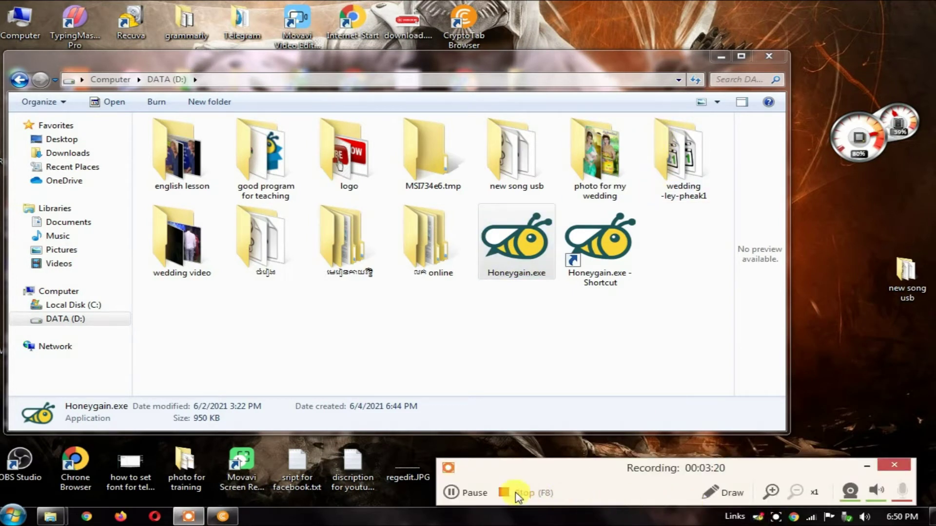
{"action": "left_click", "coordinate": [462, 493]}
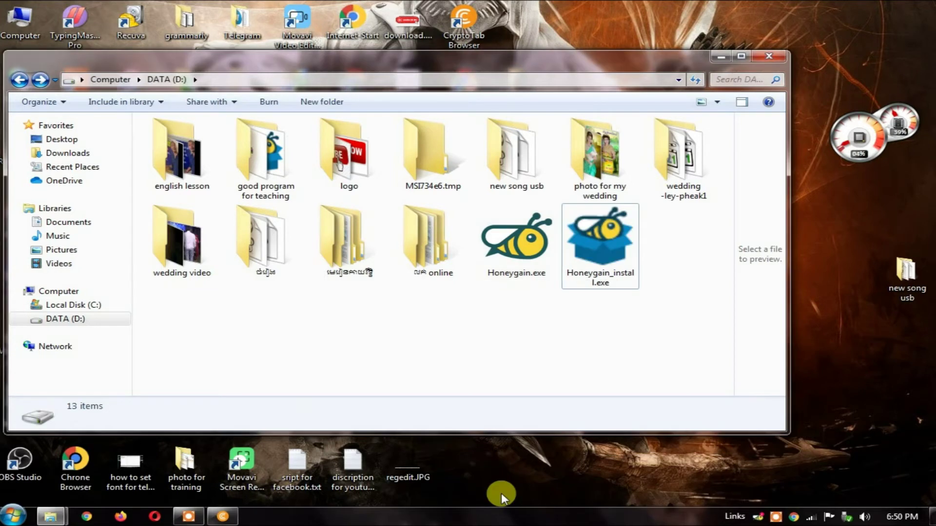
Run Honeygain_install.exe from the D: drive, choose Modify in the setup wizard and install with the default features
{"action": "left_click", "coordinate": [615, 260]}
{"action": "right_click", "coordinate": [615, 261]}
{"action": "left_click", "coordinate": [656, 247]}
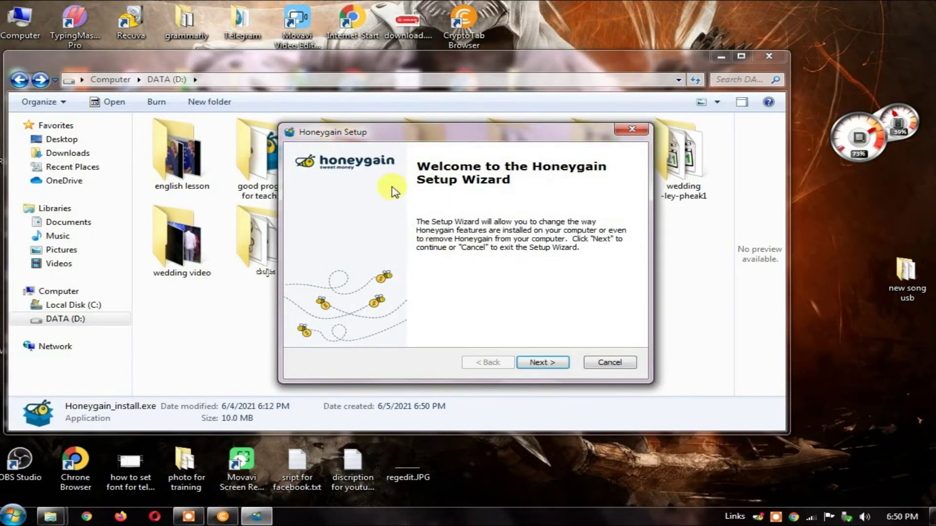
{"action": "left_click", "coordinate": [537, 364]}
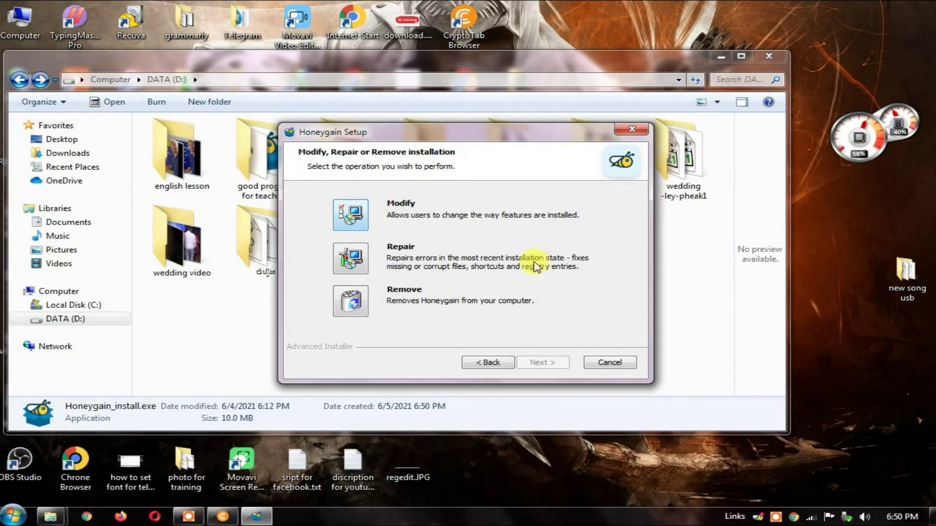
{"action": "left_click", "coordinate": [360, 225]}
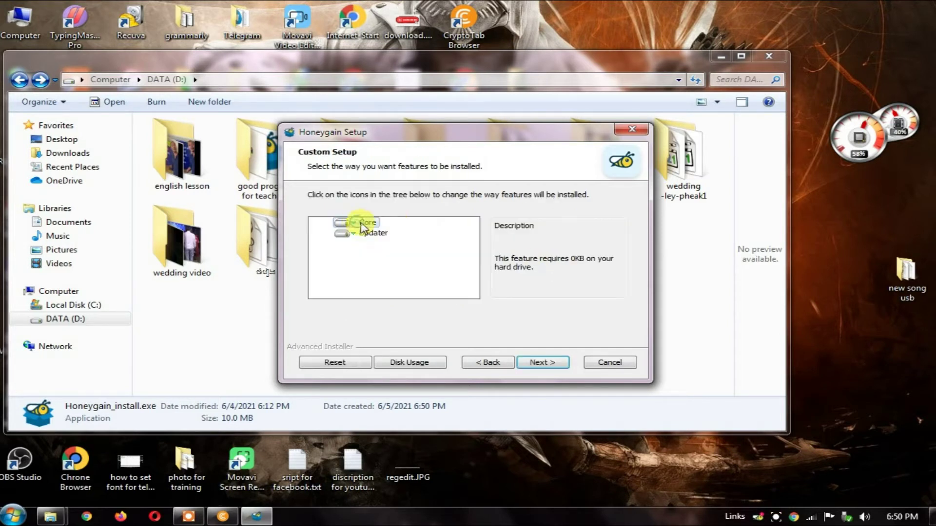
{"action": "left_click", "coordinate": [542, 363]}
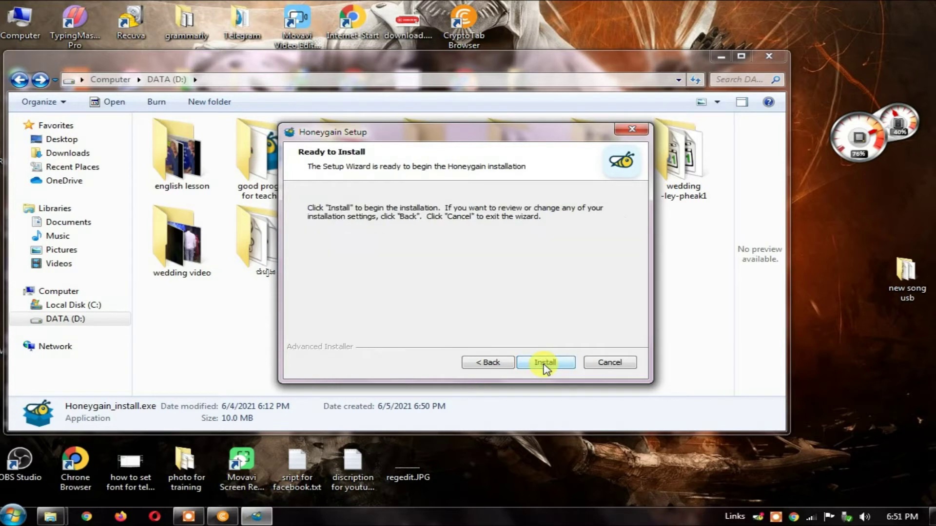
{"action": "left_click", "coordinate": [544, 365]}
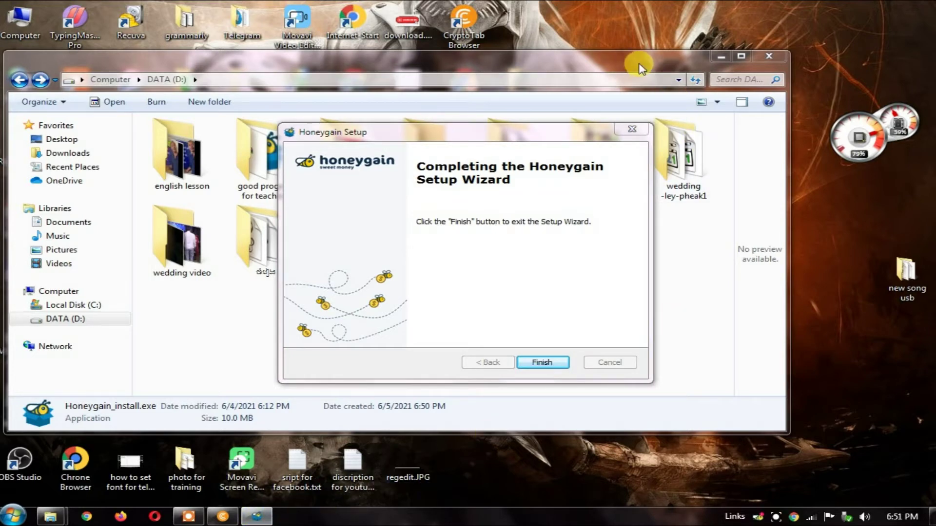
Finish the completed Honeygain setup wizard and refresh the desktop
{"action": "left_click", "coordinate": [716, 57]}
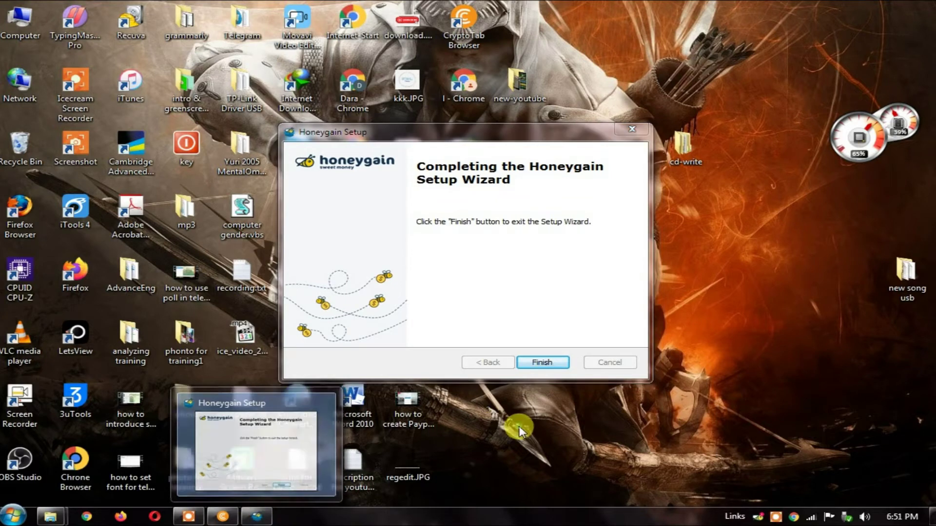
{"action": "left_click", "coordinate": [538, 373]}
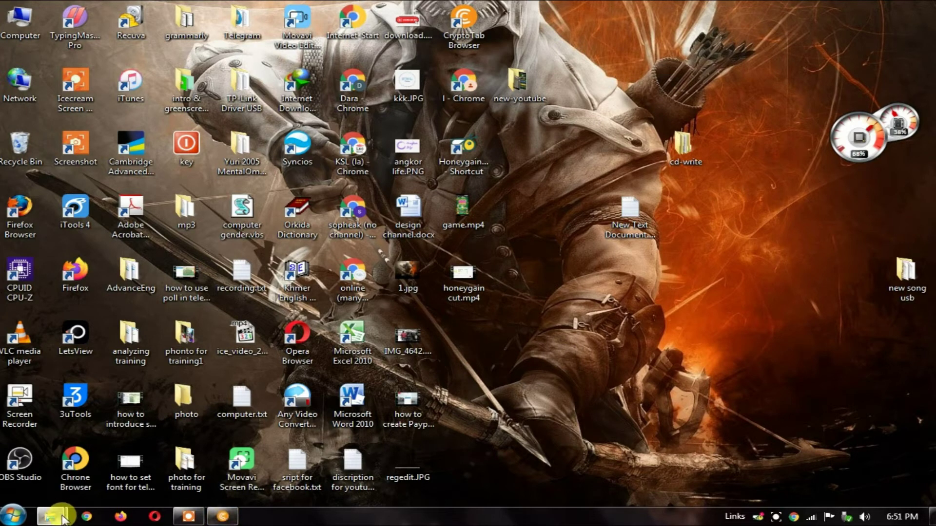
{"action": "right_click", "coordinate": [689, 287]}
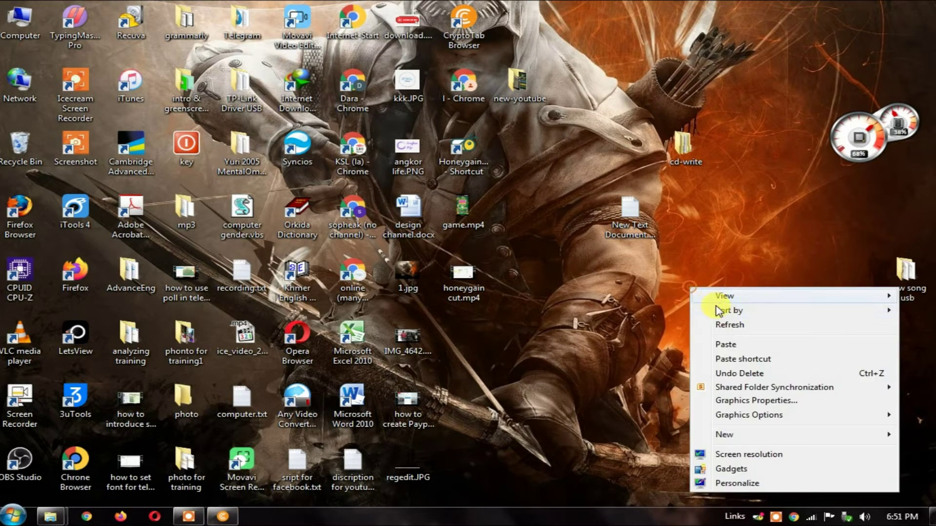
{"action": "left_click", "coordinate": [729, 325]}
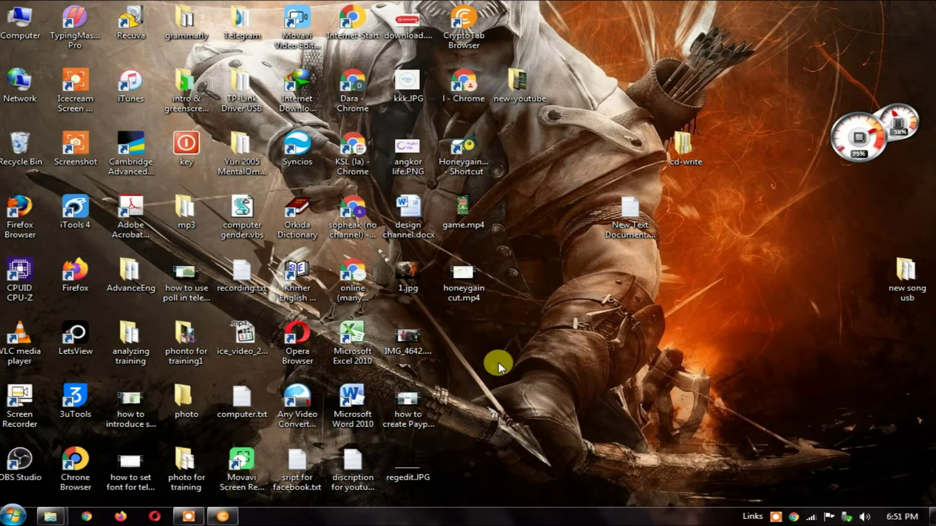
Launch Honeygain from its desktop shortcut
{"action": "left_click", "coordinate": [480, 167]}
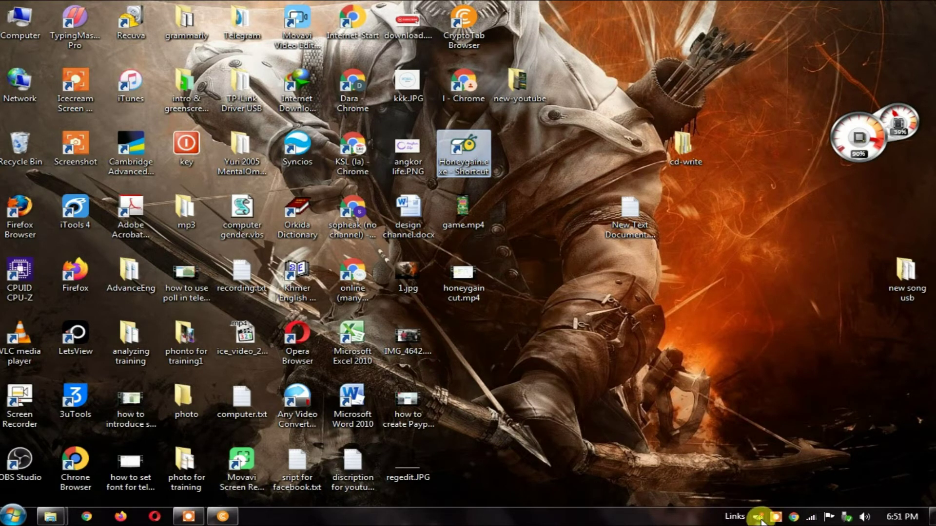
{"action": "left_click", "coordinate": [776, 518]}
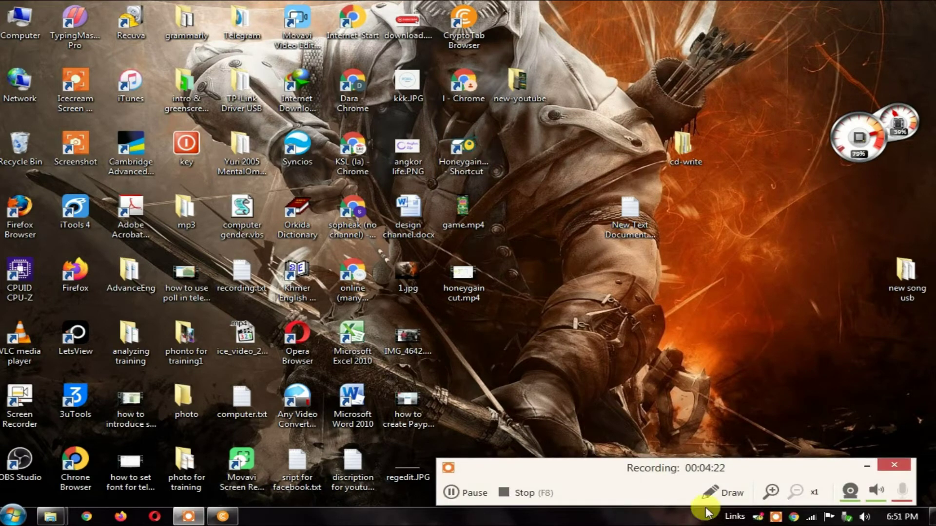
{"action": "left_click", "coordinate": [459, 493]}
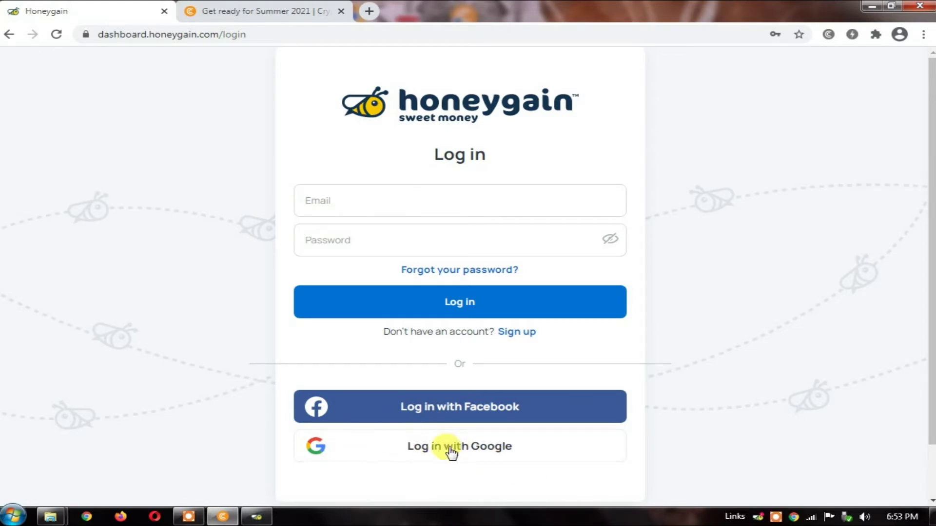
Open the Honeygain sign-up page and clear the prefilled email and password fields
{"action": "left_click", "coordinate": [511, 334]}
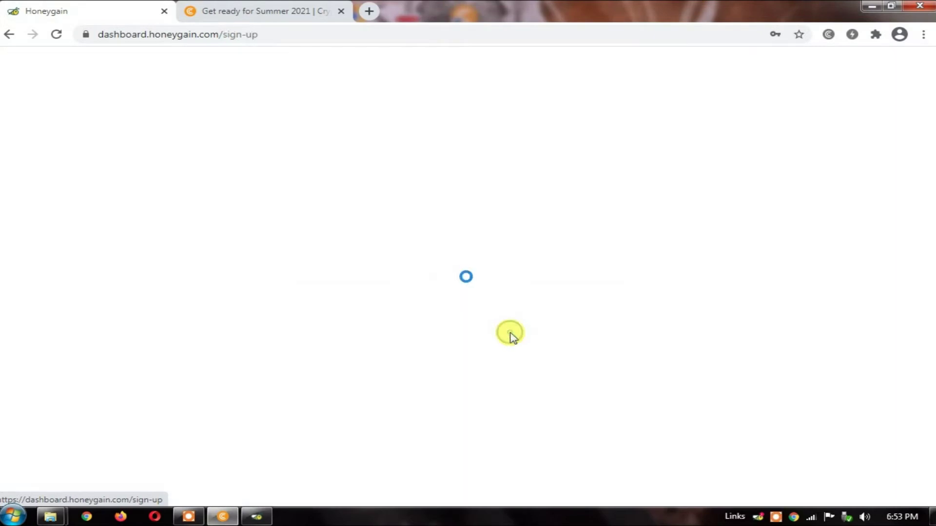
{"action": "left_click_drag", "start_coordinate": [440, 205], "coordinate": [263, 202]}
{"action": "key", "text": "BackSpace"}
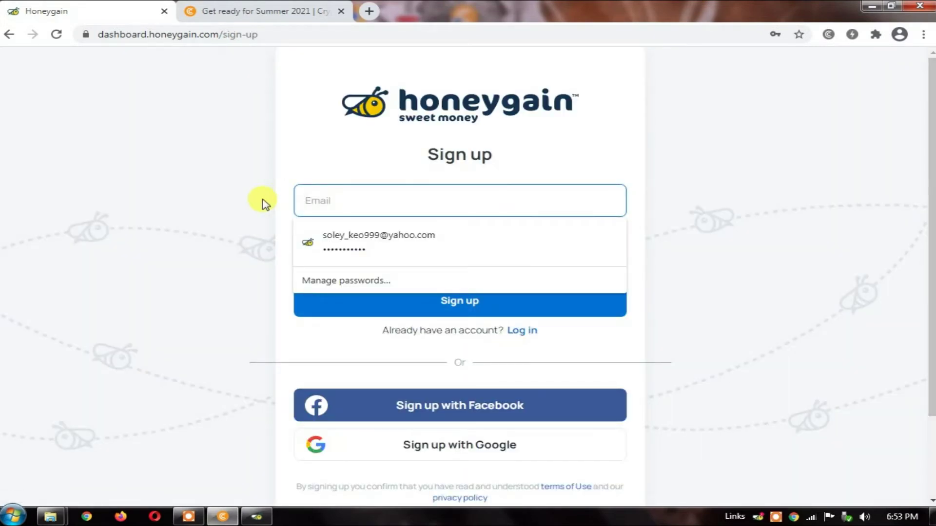
{"action": "left_click", "coordinate": [247, 280]}
{"action": "left_click_drag", "start_coordinate": [380, 241], "coordinate": [277, 247]}
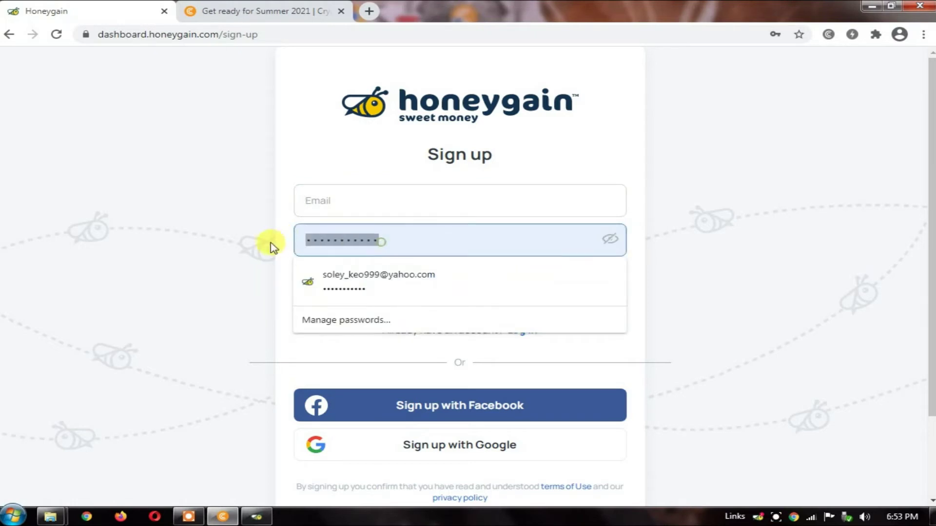
{"action": "key", "text": "BackSpace"}
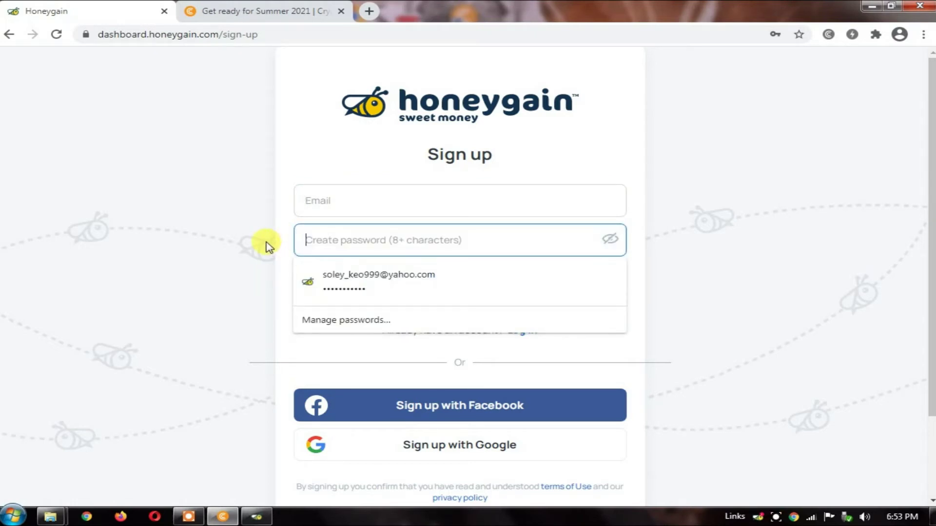
{"action": "left_click", "coordinate": [185, 277]}
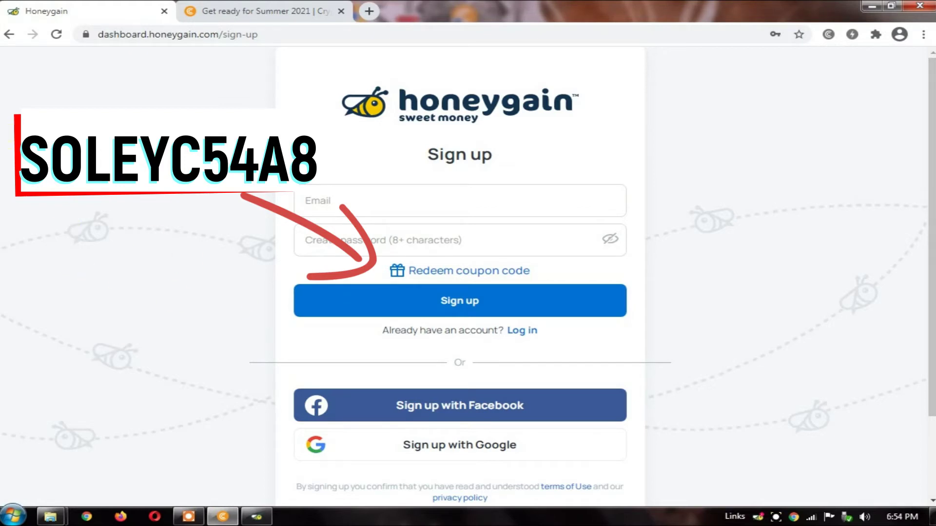
Reveal the coupon code field on the sign-up form and clear the refilled email and password fields
{"action": "left_click", "coordinate": [467, 272]}
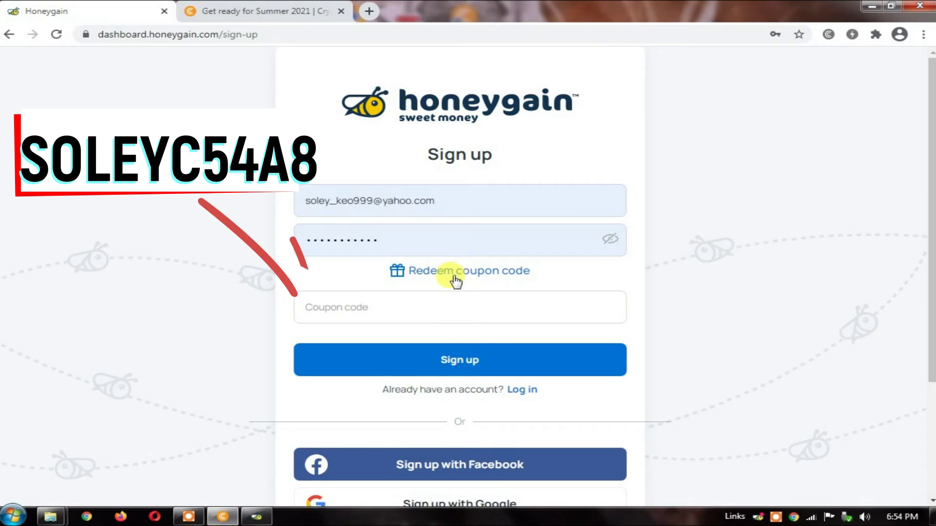
{"action": "left_click", "coordinate": [365, 307]}
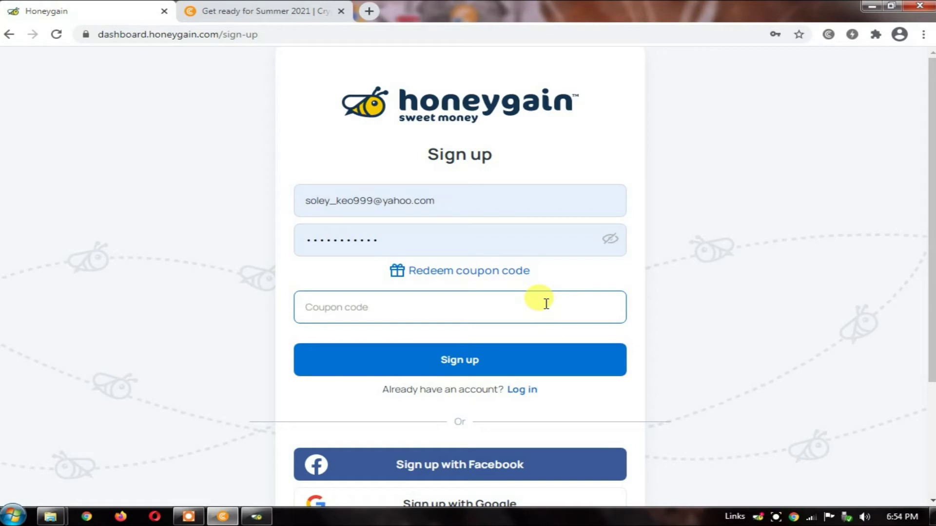
{"action": "scroll", "coordinate": [551, 301], "scroll_direction": "down", "scroll_amount": 1}
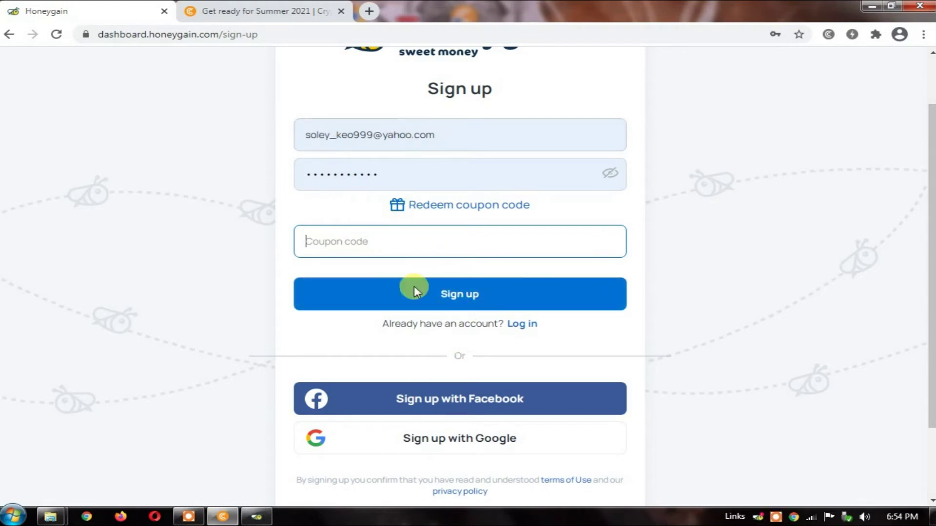
{"action": "left_click_drag", "start_coordinate": [453, 136], "coordinate": [276, 145]}
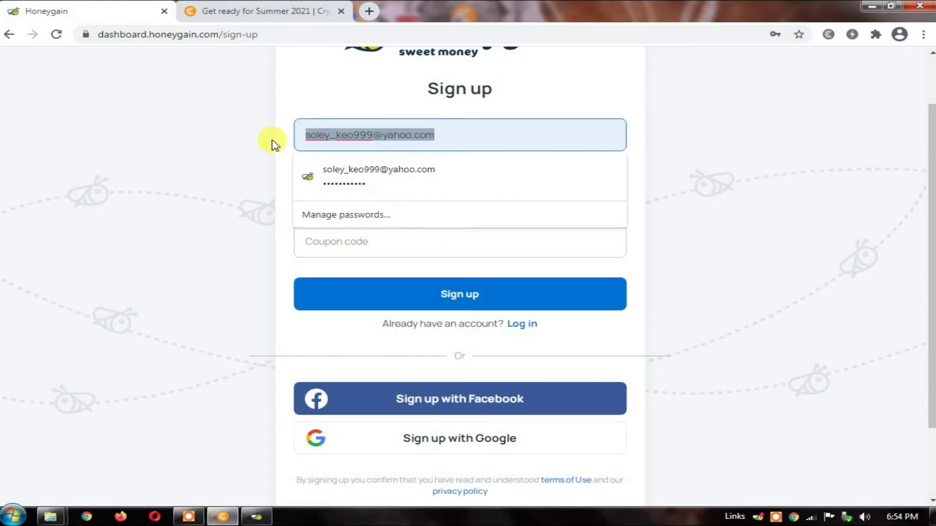
{"action": "key", "text": "BackSpace"}
{"action": "left_click", "coordinate": [280, 165]}
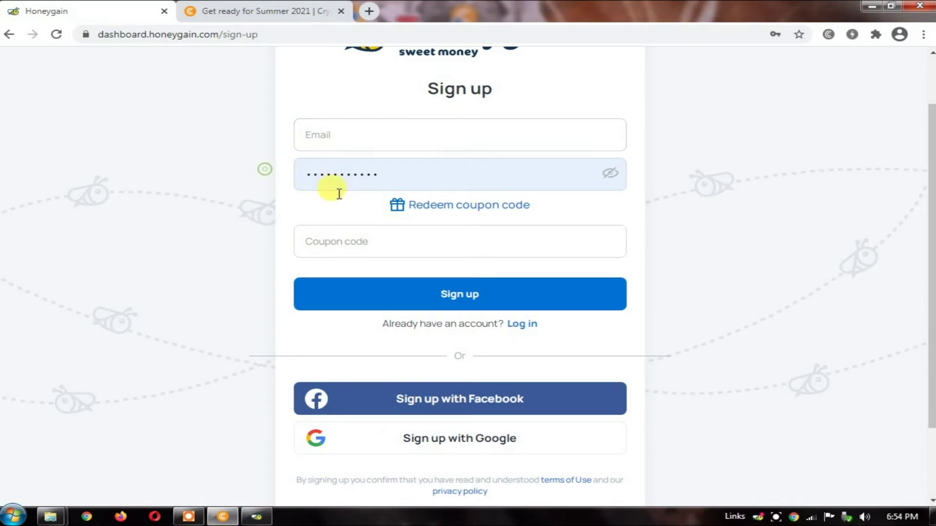
{"action": "left_click_drag", "start_coordinate": [382, 175], "coordinate": [257, 177]}
{"action": "key", "text": "BackSpace"}
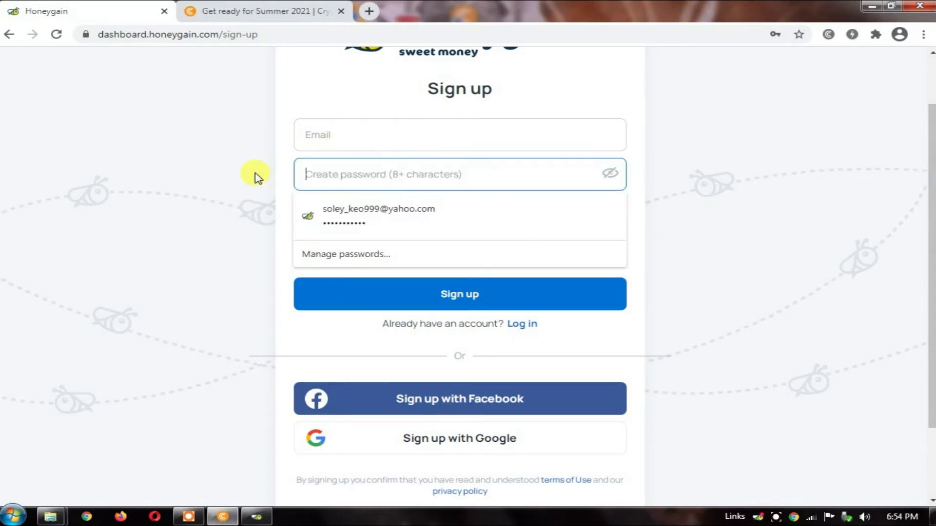
{"action": "left_click", "coordinate": [183, 239]}
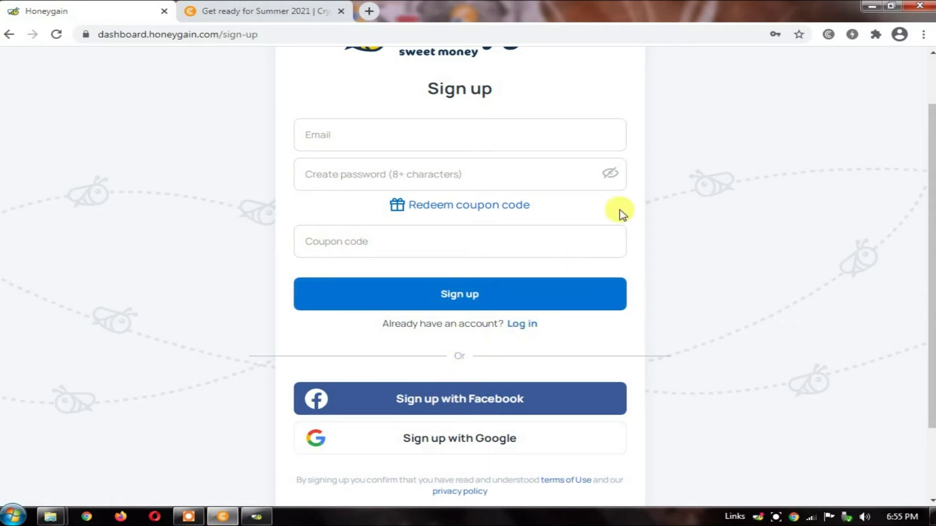
{"action": "scroll", "coordinate": [594, 306], "scroll_direction": "up", "scroll_amount": 2}
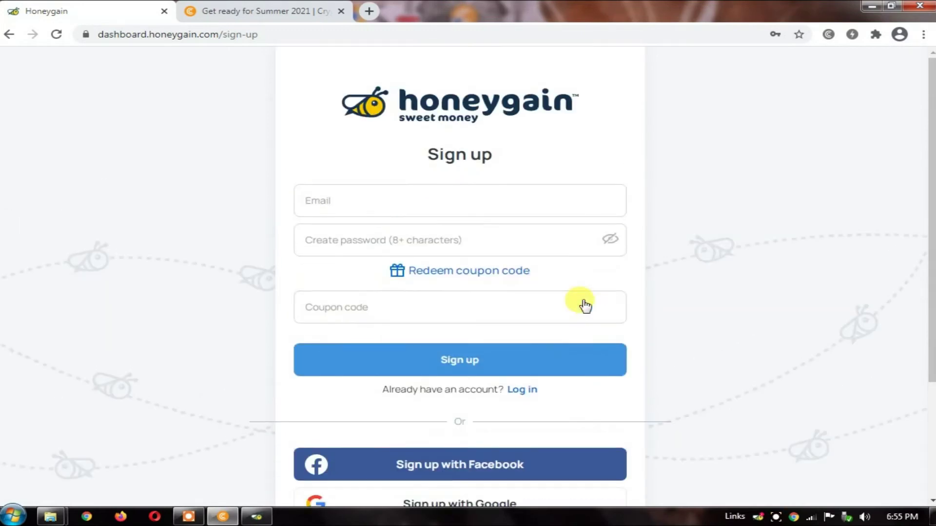
{"action": "scroll", "coordinate": [598, 296], "scroll_direction": "down", "scroll_amount": 2}
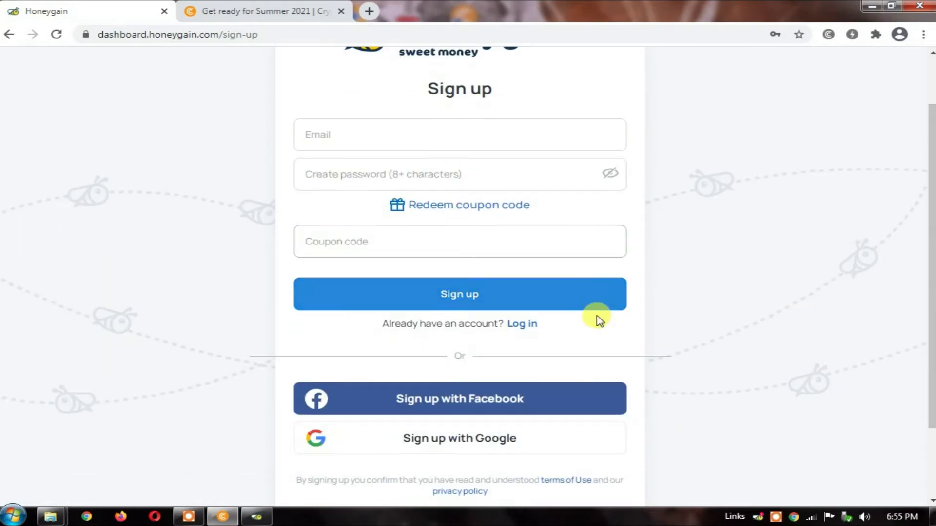
Go to the login page, log in with the saved account credentials and dismiss the Win Credits Daily offer on the dashboard
{"action": "left_click", "coordinate": [528, 331]}
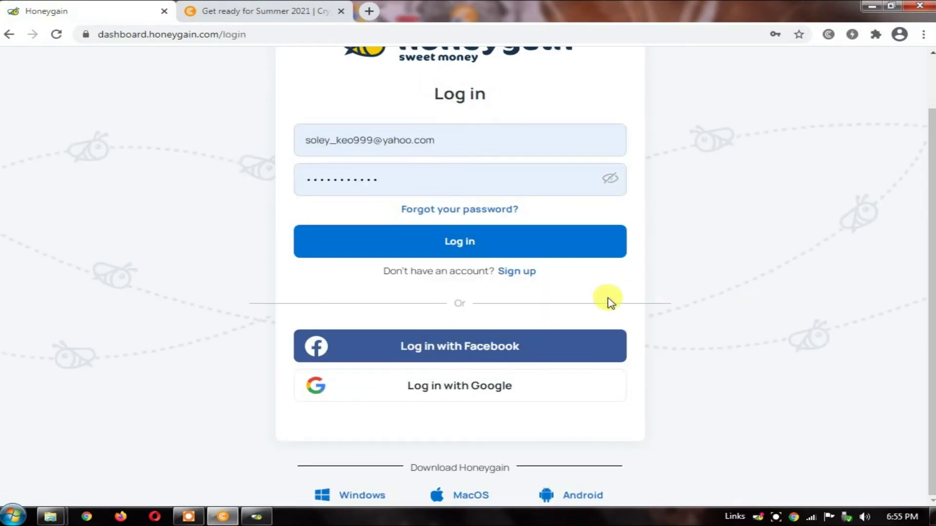
{"action": "left_click", "coordinate": [471, 250]}
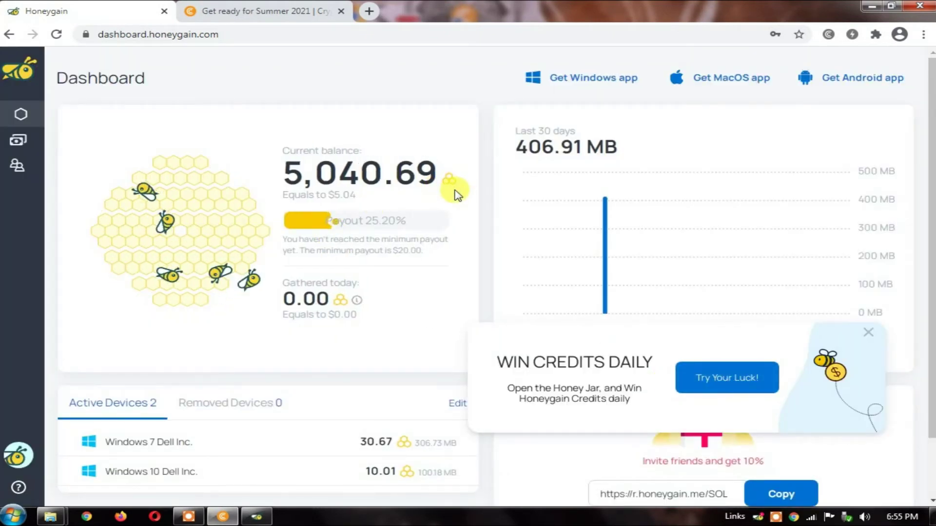
{"action": "left_click", "coordinate": [869, 333]}
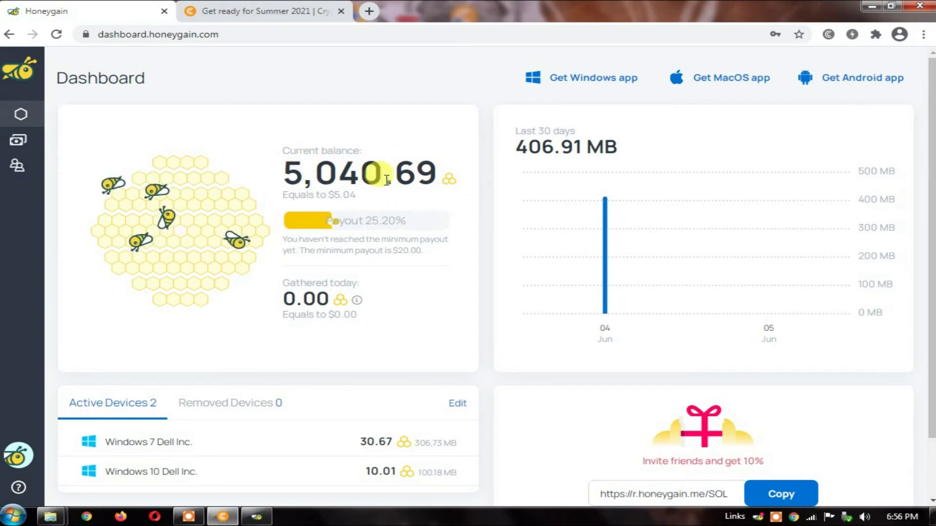
{"action": "mouse_move", "coordinate": [630, 257]}
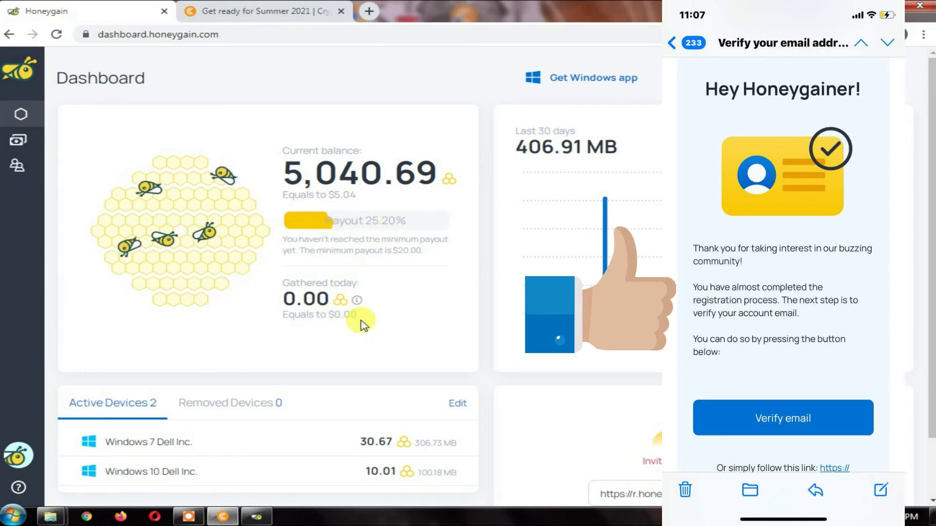
{"action": "scroll", "coordinate": [399, 327], "scroll_direction": "down", "scroll_amount": 1}
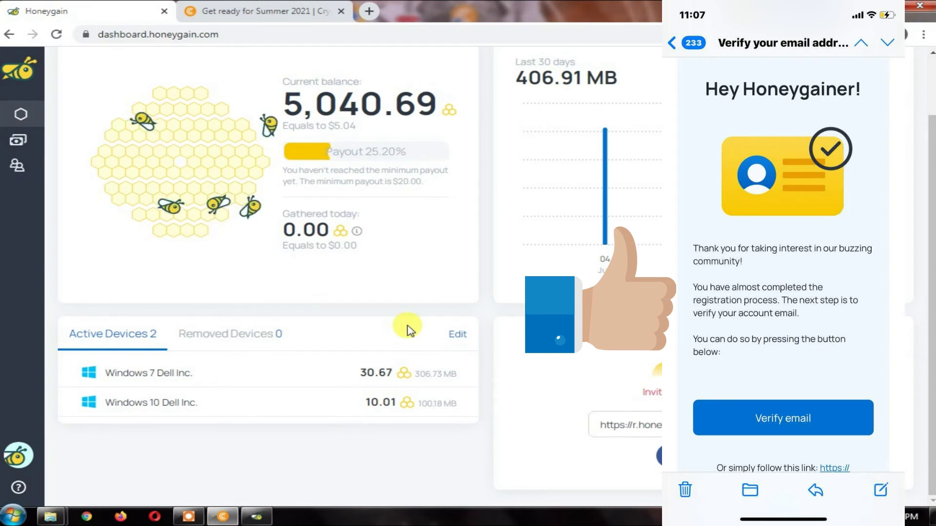
{"action": "scroll", "coordinate": [413, 286], "scroll_direction": "up", "scroll_amount": 1}
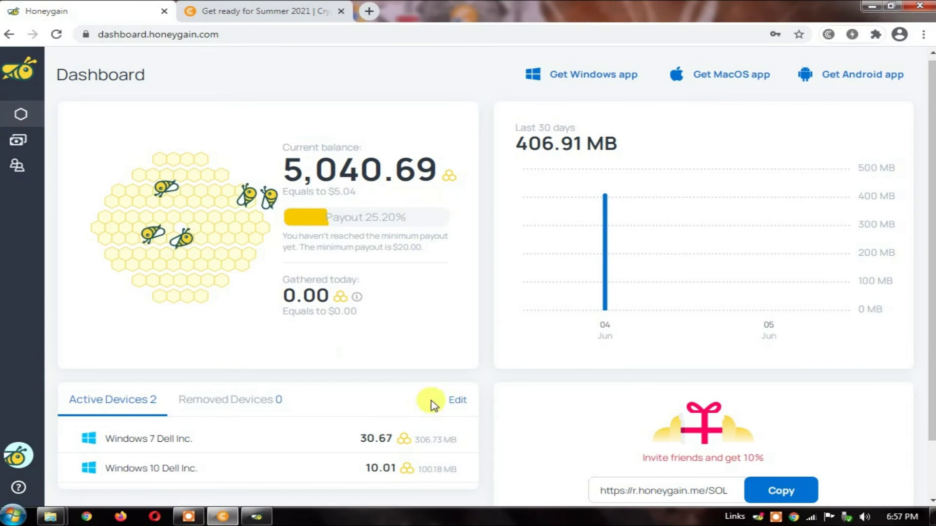
Minimize the browser, reopen Honeygain from the system tray and close its Honeygain window
{"action": "left_click", "coordinate": [872, 6]}
{"action": "left_click", "coordinate": [498, 424]}
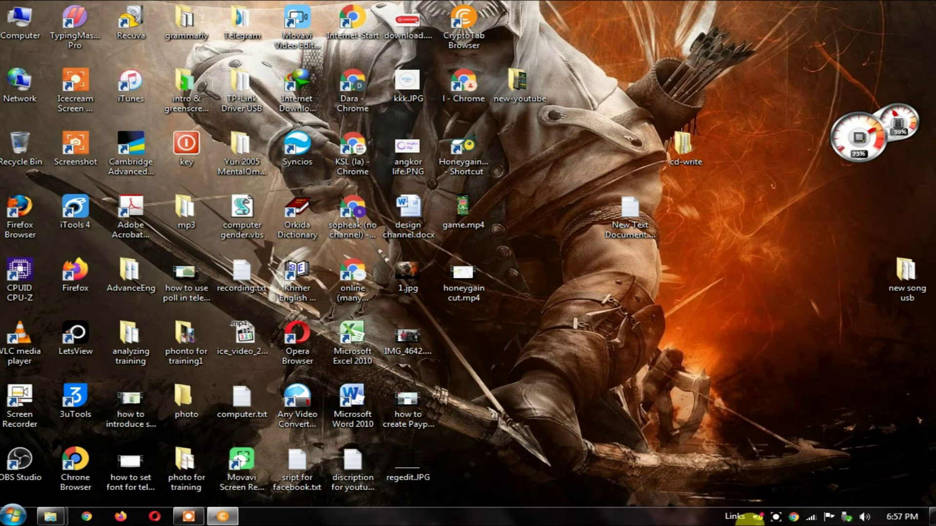
{"action": "left_click", "coordinate": [759, 518]}
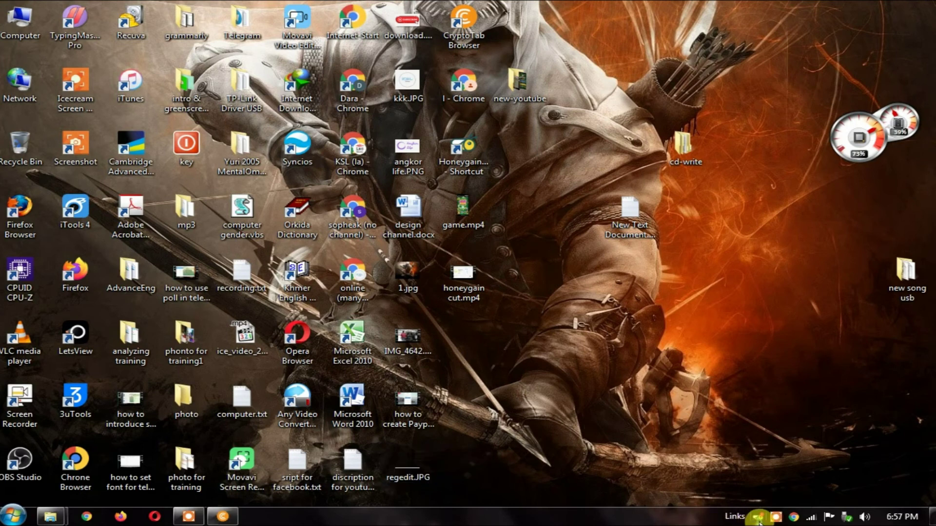
{"action": "left_click", "coordinate": [760, 517]}
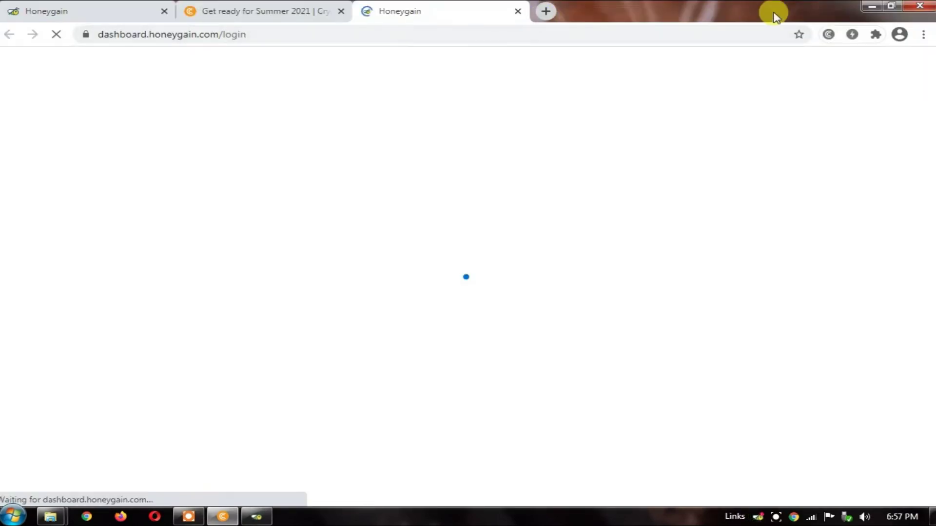
{"action": "left_click", "coordinate": [866, 9]}
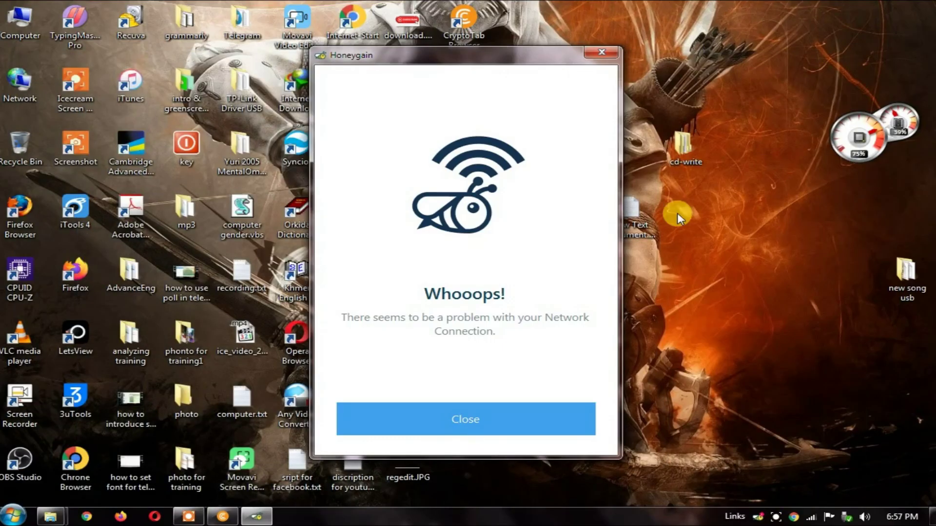
{"action": "left_click", "coordinate": [614, 50]}
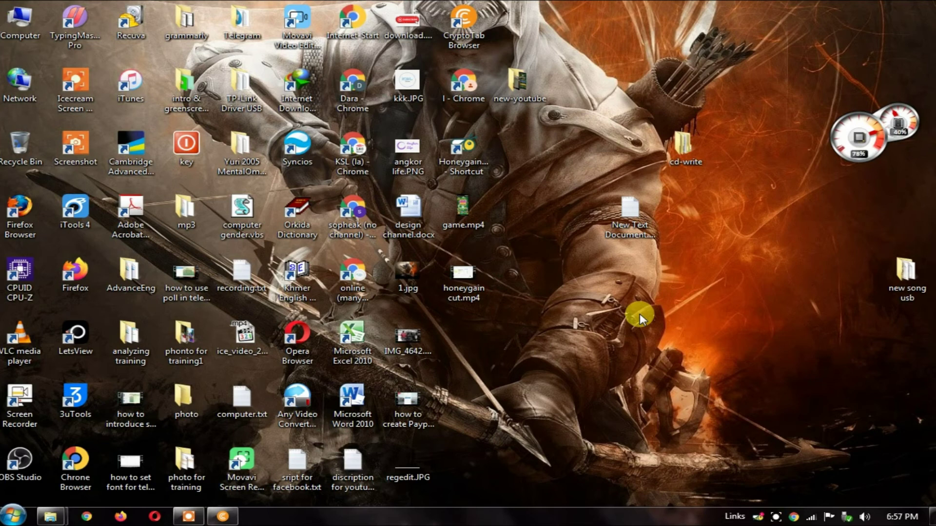
Open System Configuration with msconfig, check whether Honeygain is enabled among the startup items and close the dialog
{"action": "key", "text": "super+r"}
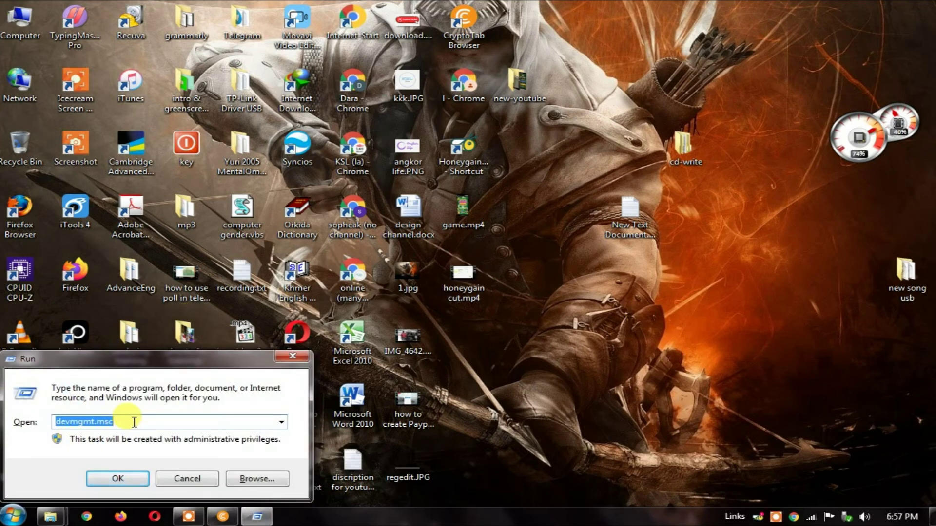
{"action": "type", "text": "ms"}
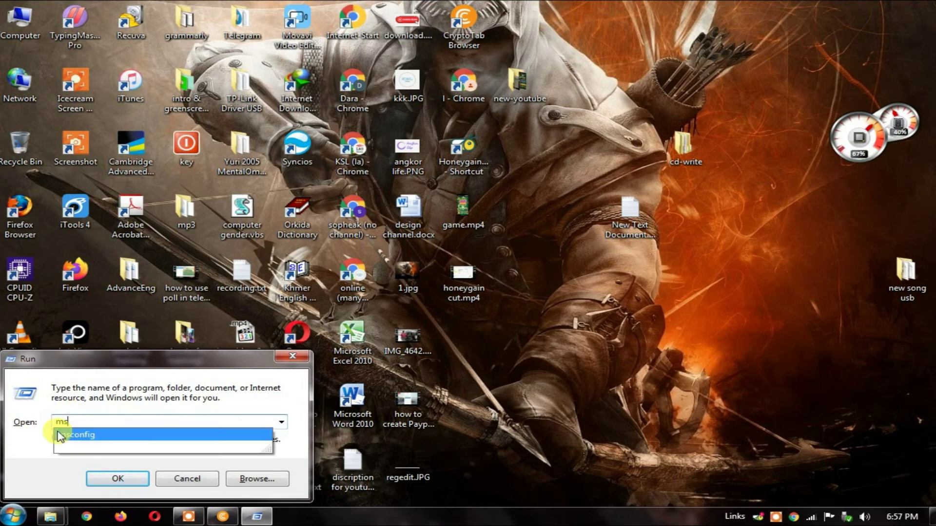
{"action": "left_click", "coordinate": [118, 478]}
{"action": "left_click", "coordinate": [118, 478]}
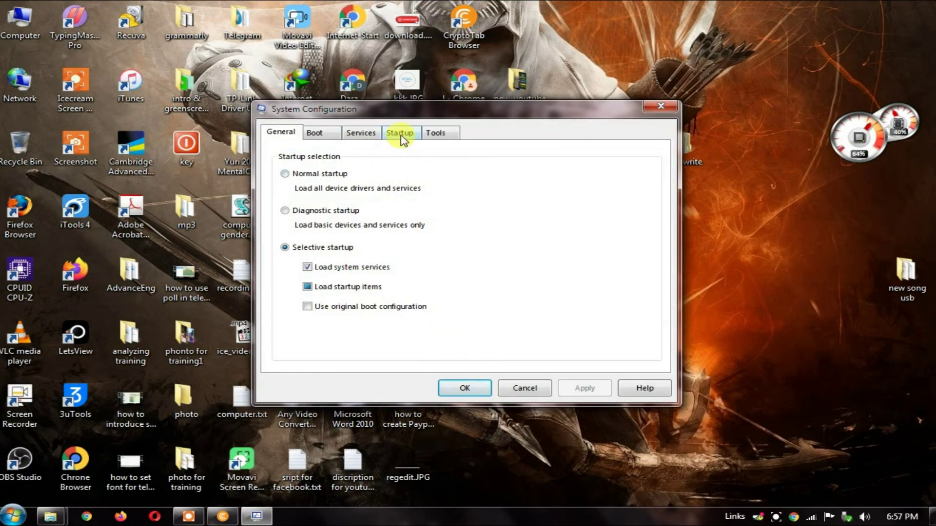
{"action": "left_click", "coordinate": [399, 134]}
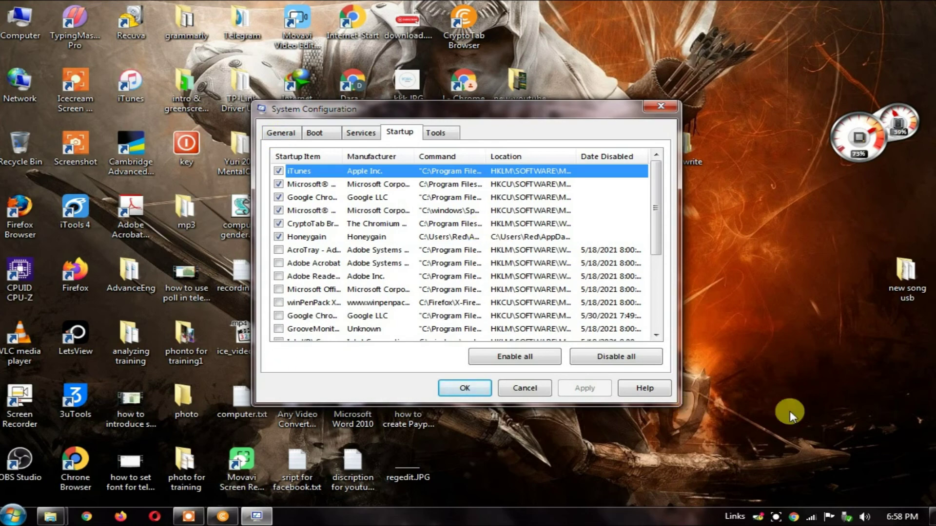
{"action": "left_click", "coordinate": [449, 390]}
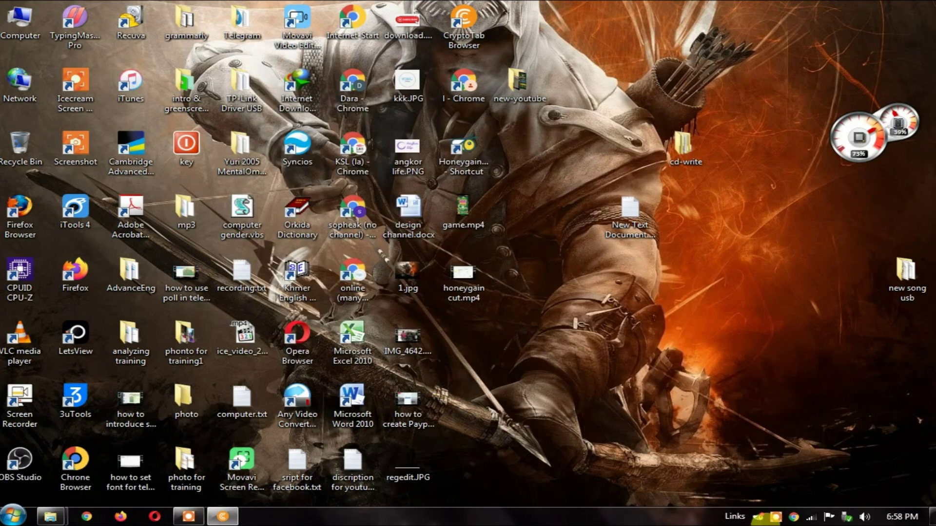
Open Honeygain from the system tray again and minimize the dashboard browser window
{"action": "left_click", "coordinate": [758, 518]}
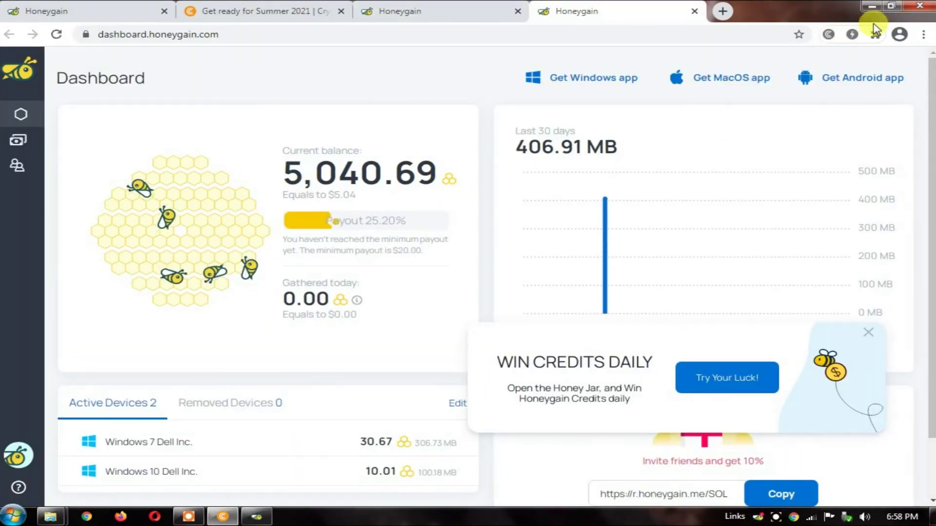
{"action": "left_click", "coordinate": [873, 8]}
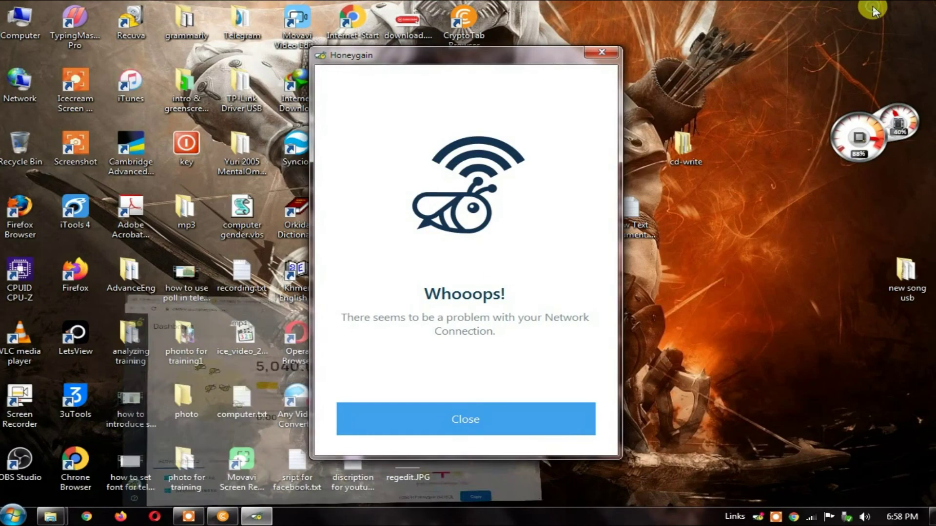
Close the Honeygain network error window and reopen Honeygain from the system tray
{"action": "left_click", "coordinate": [608, 51]}
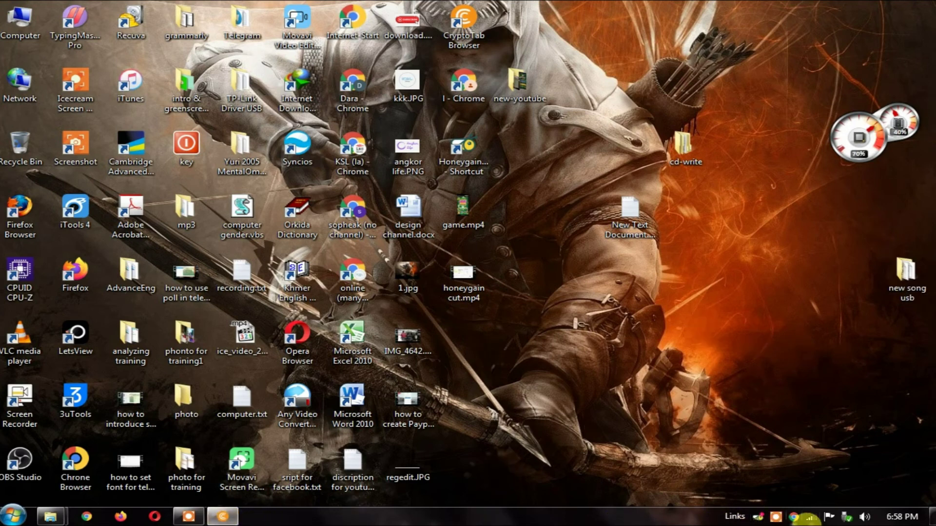
{"action": "left_click", "coordinate": [758, 517]}
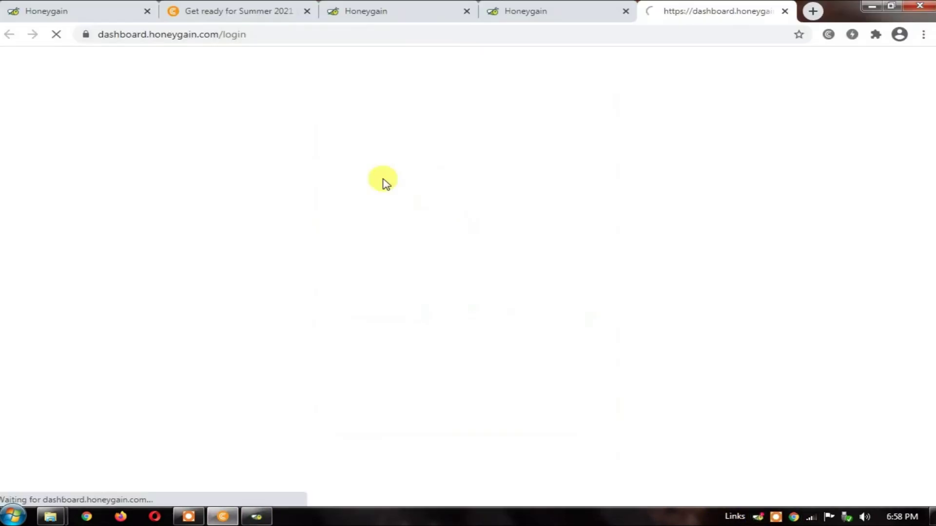
Close the two duplicate Honeygain browser tabs and dismiss the Win Credits Daily offer on the dashboard
{"action": "left_click", "coordinate": [463, 11]}
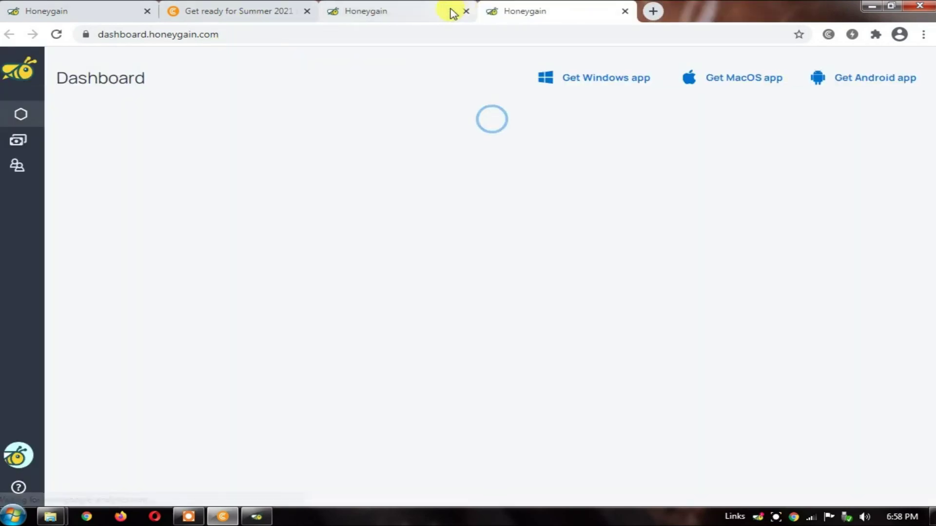
{"action": "left_click", "coordinate": [463, 11]}
{"action": "mouse_move", "coordinate": [539, 169]}
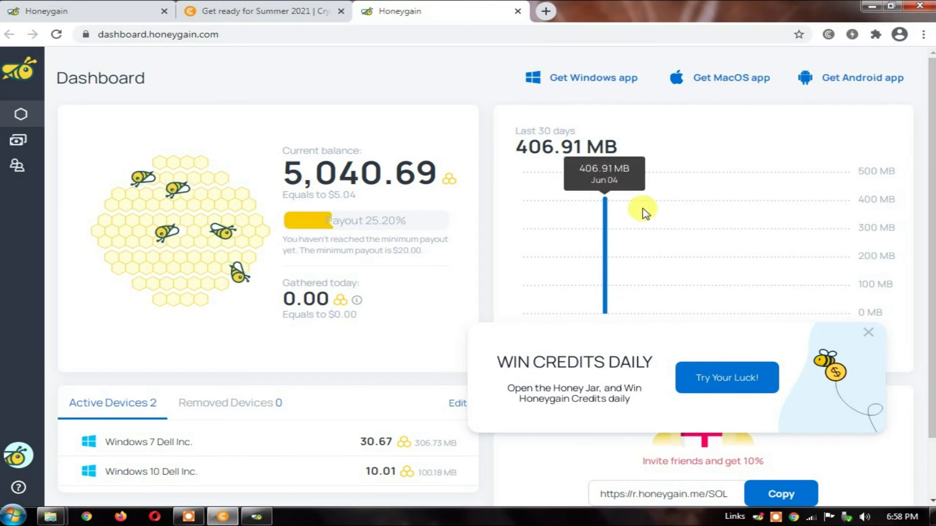
{"action": "left_click", "coordinate": [871, 336]}
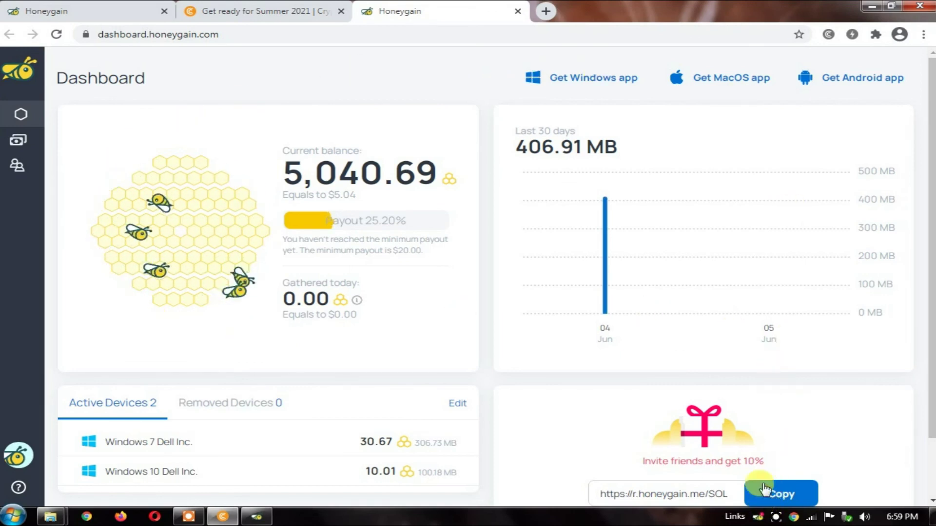
Open YouTube in a new browser tab and return to the Honeygain dashboard tab
{"action": "left_click", "coordinate": [552, 9]}
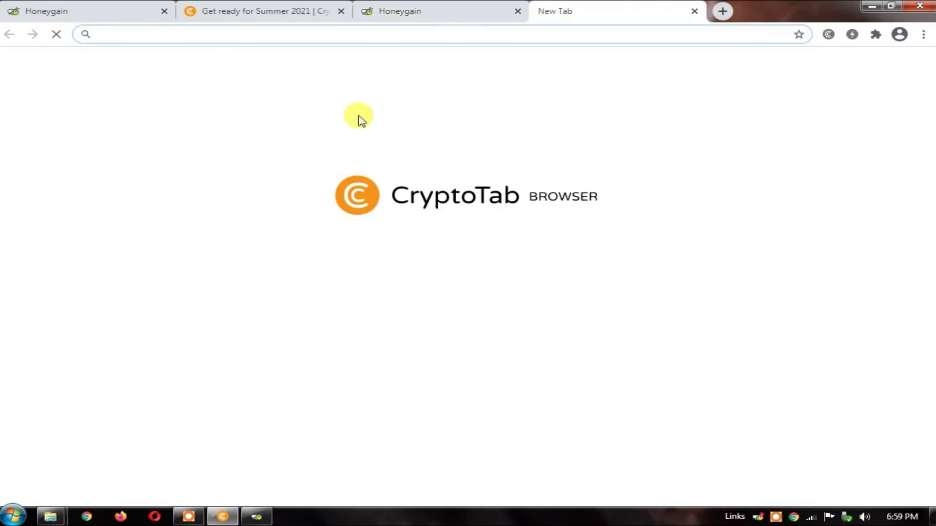
{"action": "left_click", "coordinate": [463, 423]}
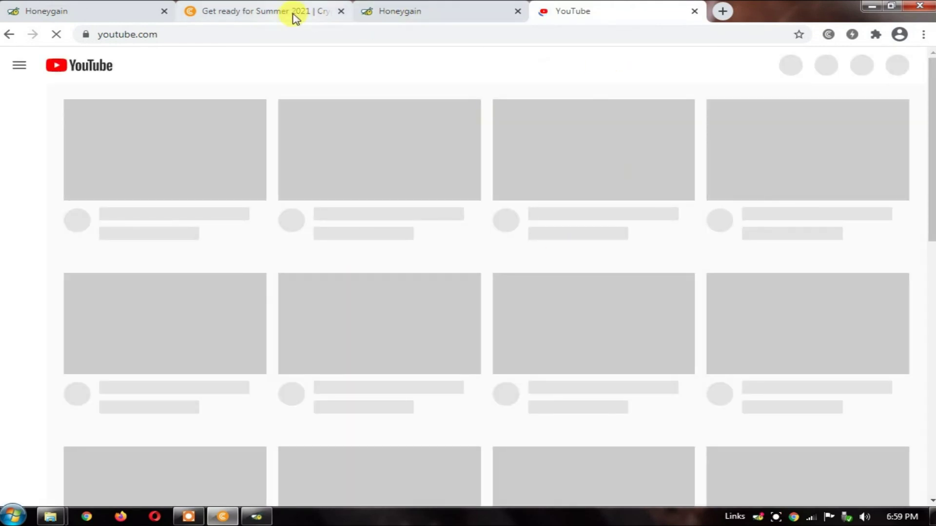
{"action": "left_click", "coordinate": [295, 18]}
{"action": "left_click", "coordinate": [440, 9]}
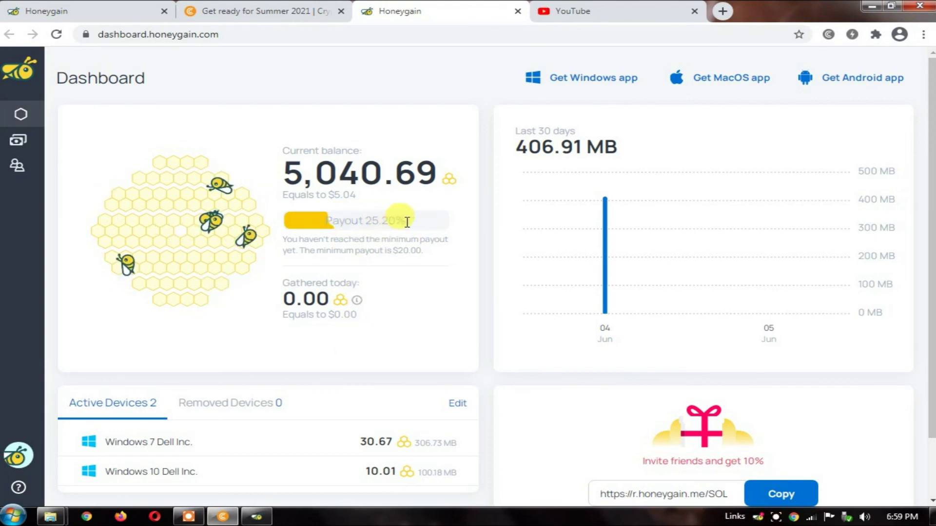
Highlight the minimum payout notice under the current balance, clear the highlight and inspect the 30-day traffic chart
{"action": "left_click_drag", "start_coordinate": [285, 240], "coordinate": [439, 240]}
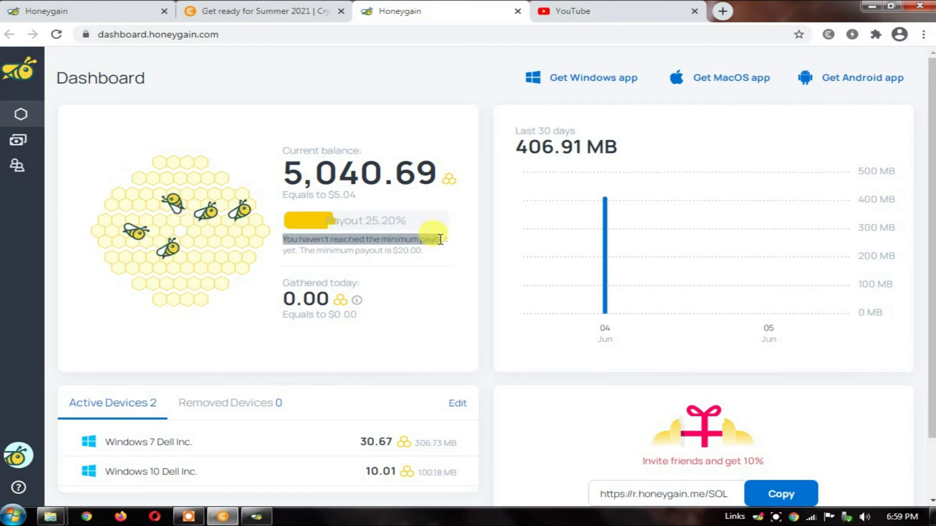
{"action": "left_click", "coordinate": [360, 260]}
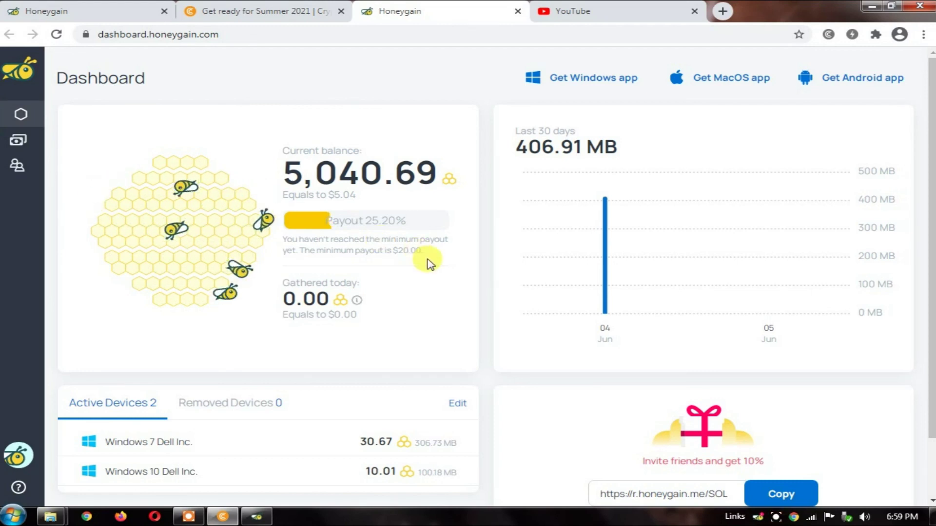
{"action": "mouse_move", "coordinate": [522, 259]}
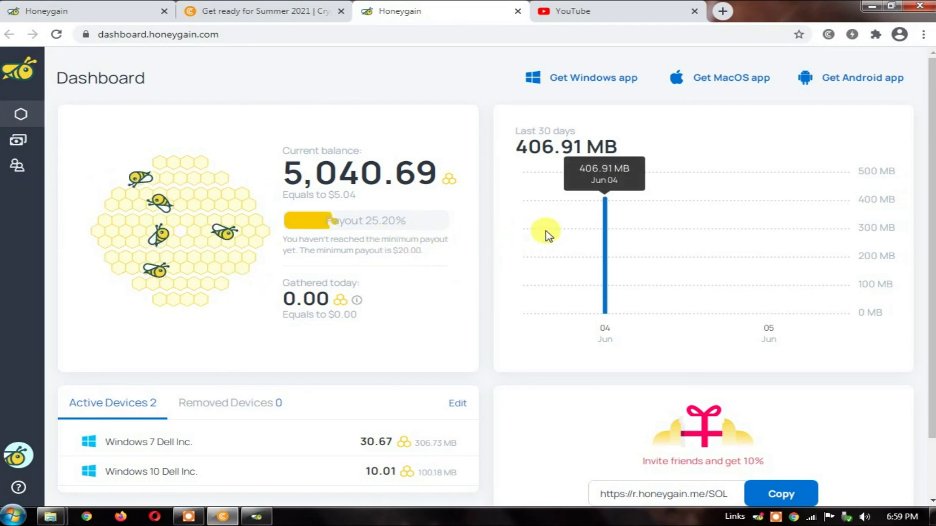